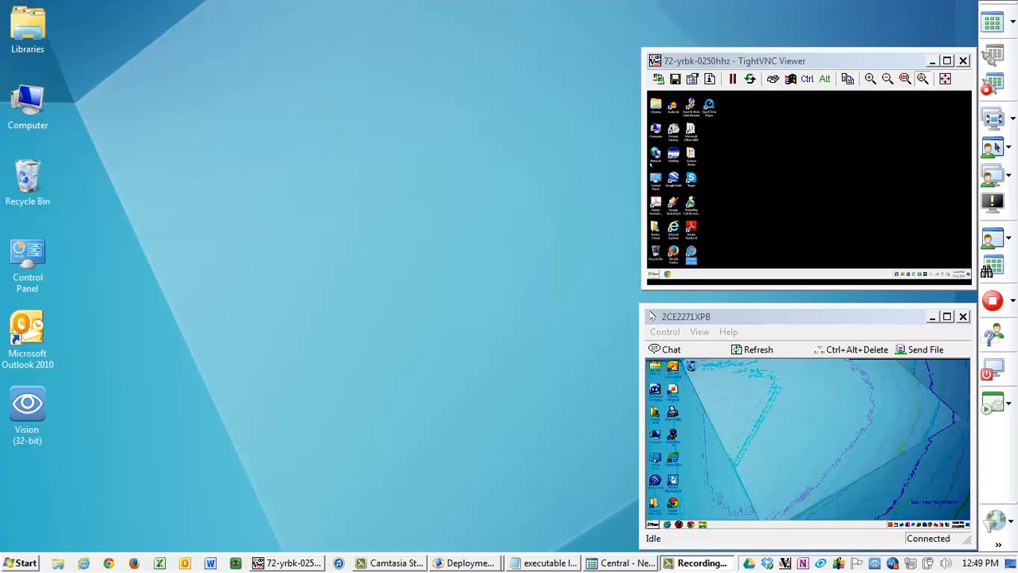
- Launch the Vision classroom management program from the desktop
double_click(37, 420)
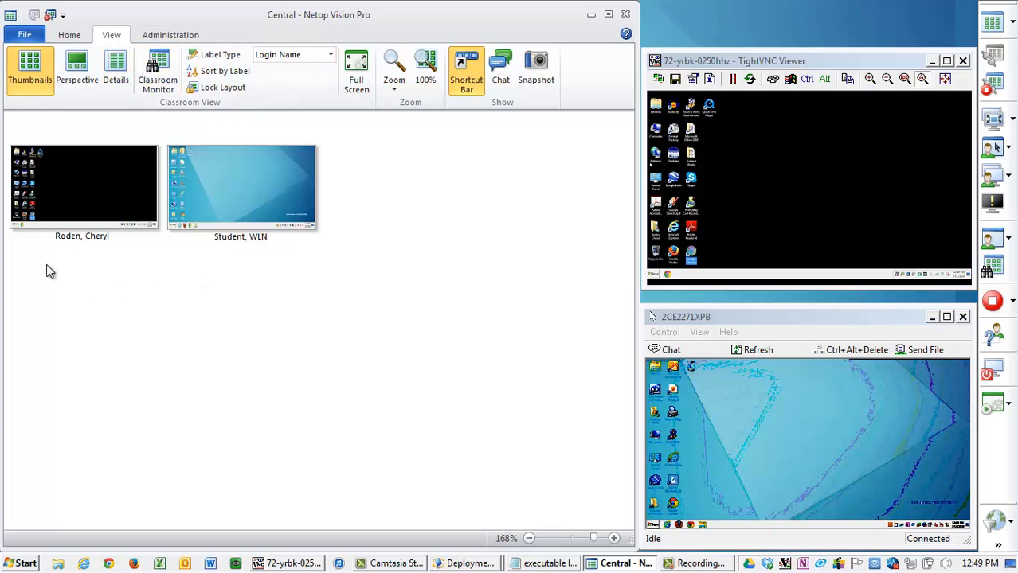
mouse_move(46, 265)
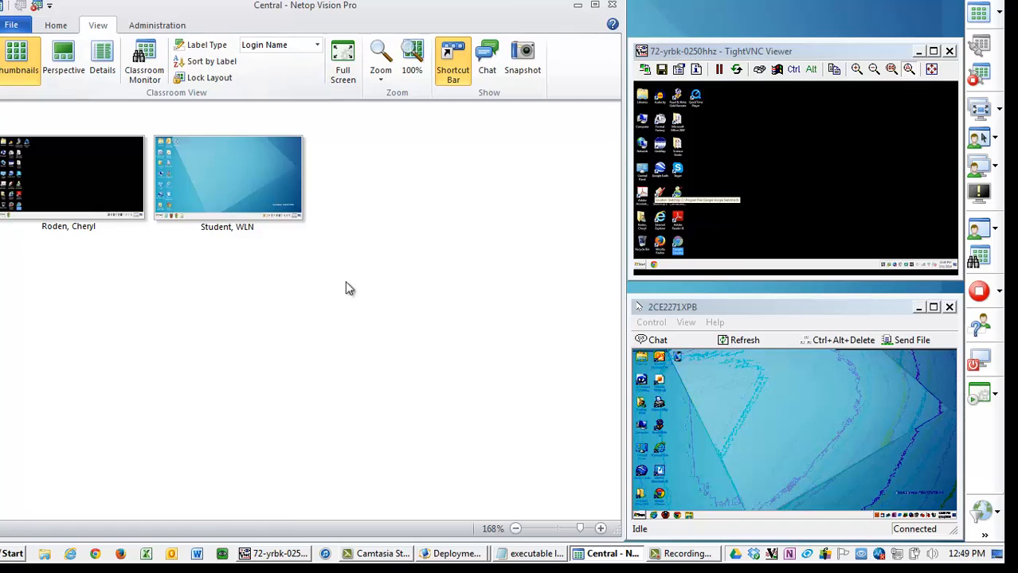
- Open a live view of the first student's computer and restore the live view window to a smaller size
mouse_move(230, 214)
double_click(94, 206)
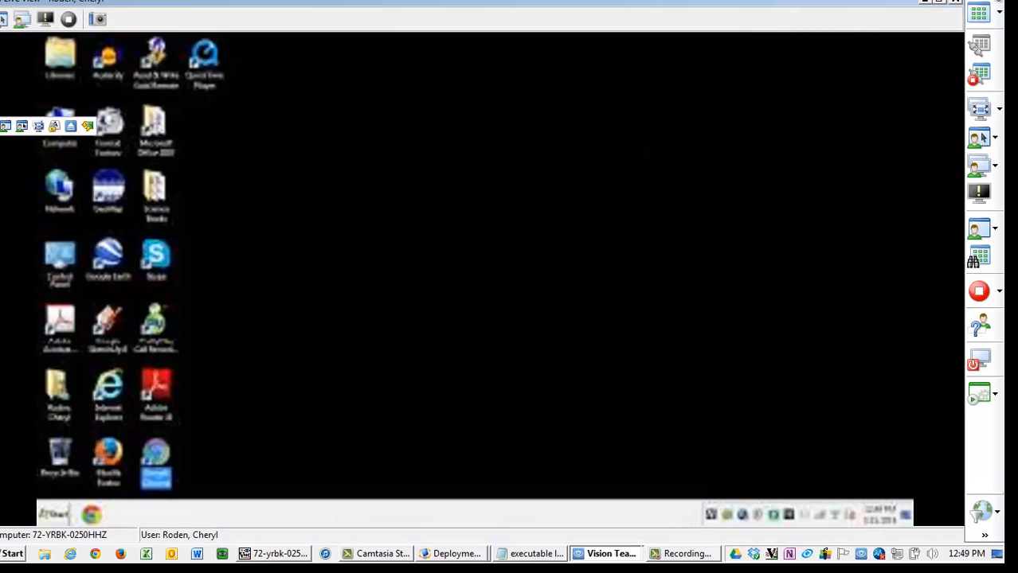
left_click(939, 2)
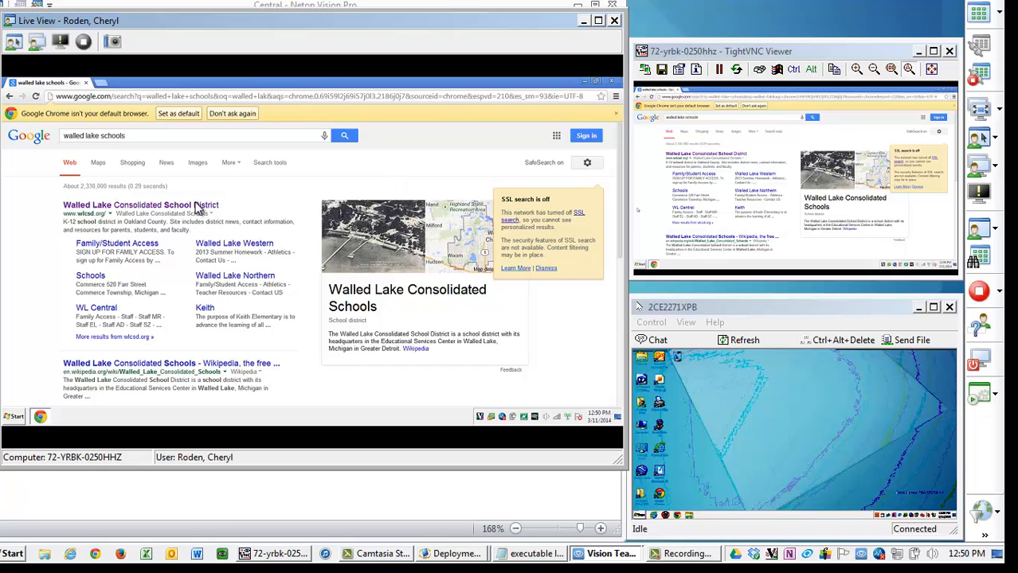
- Take remote control of the student's computer and open the Walled Lake Consolidated School District search result
double_click(265, 204)
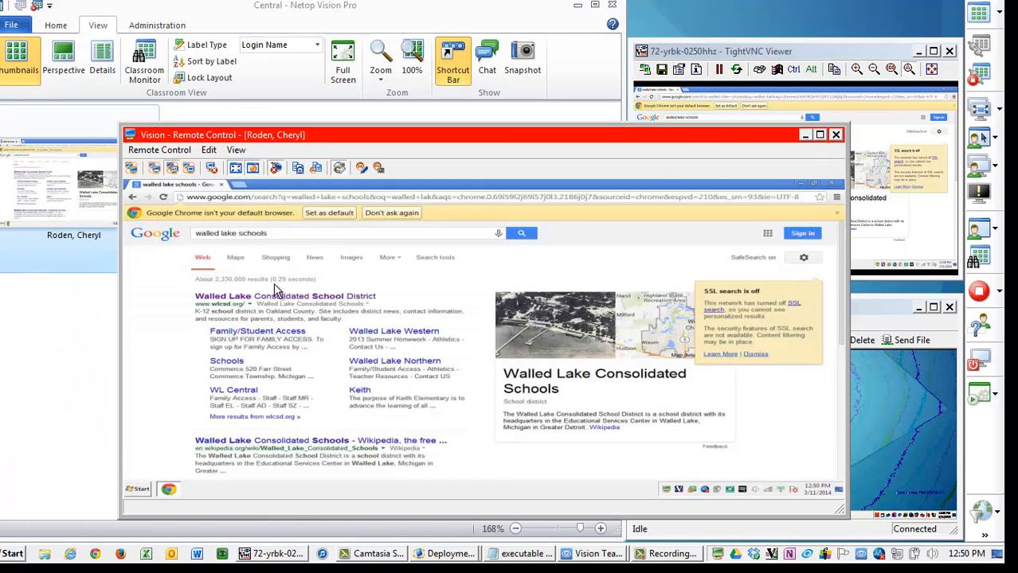
left_click(280, 304)
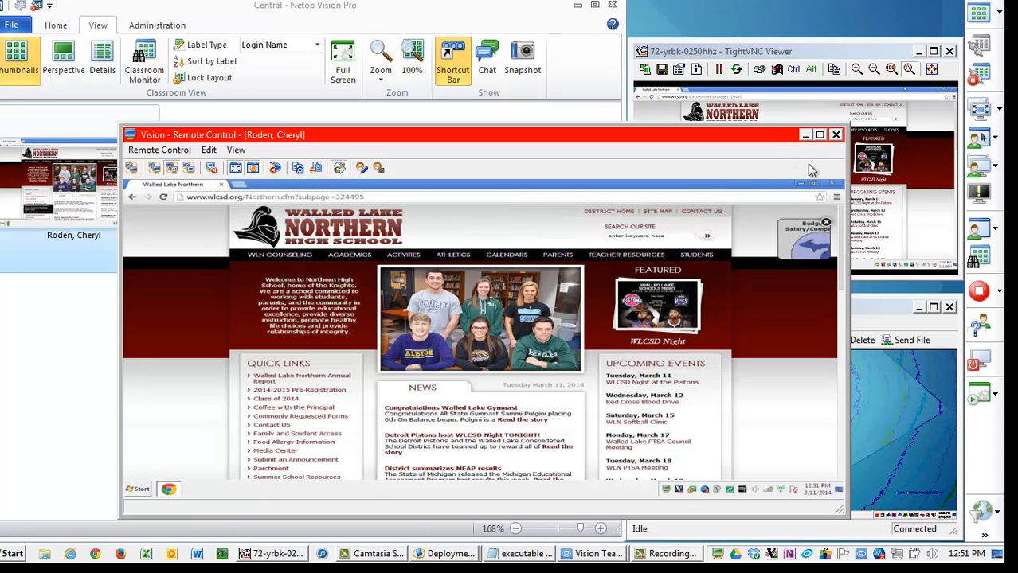
- Close the browser on the student's computer and end the remote control session
left_click(832, 185)
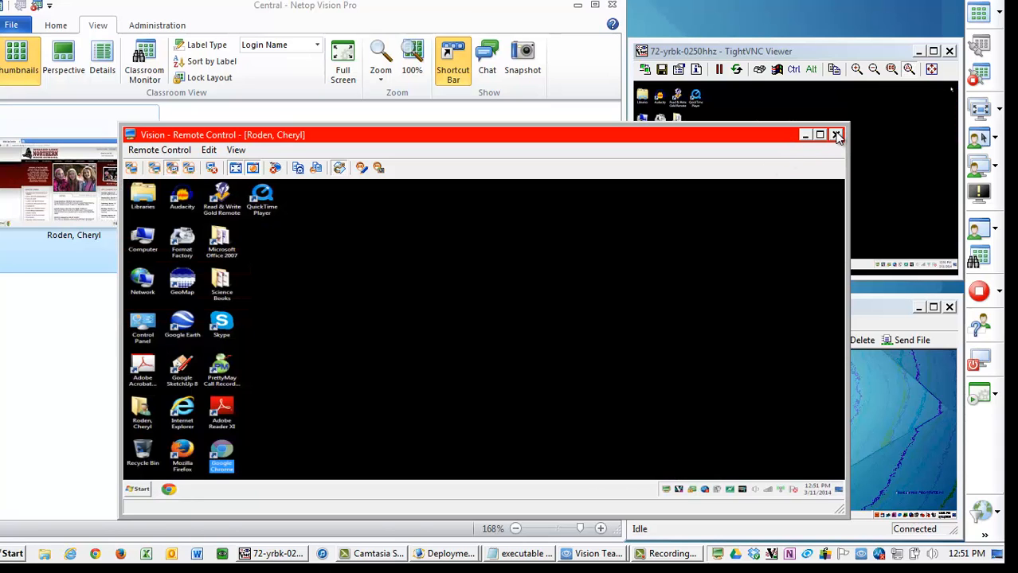
left_click(835, 135)
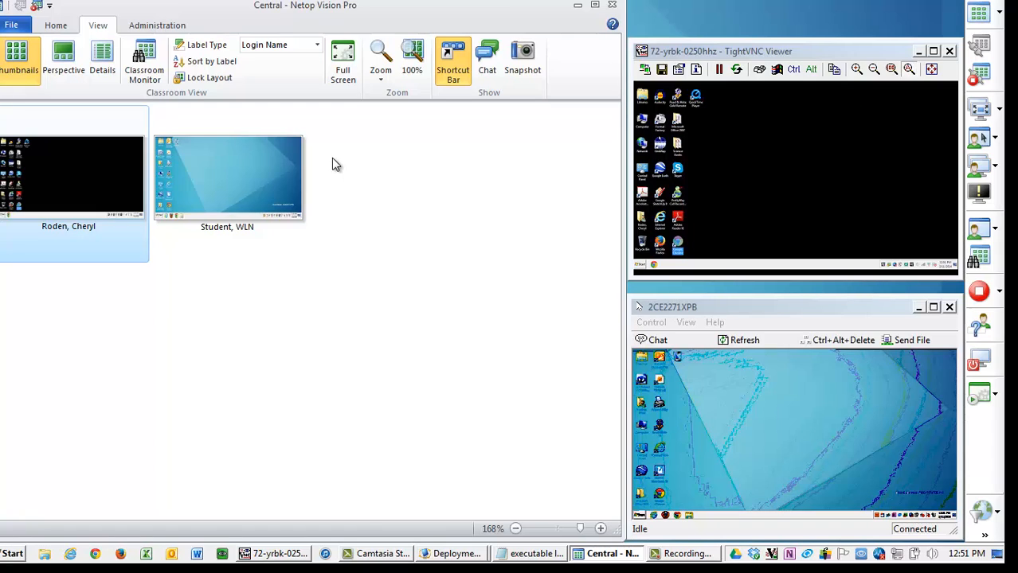
- Select both student computers and start Skype on them from the applications list
left_click(69, 24)
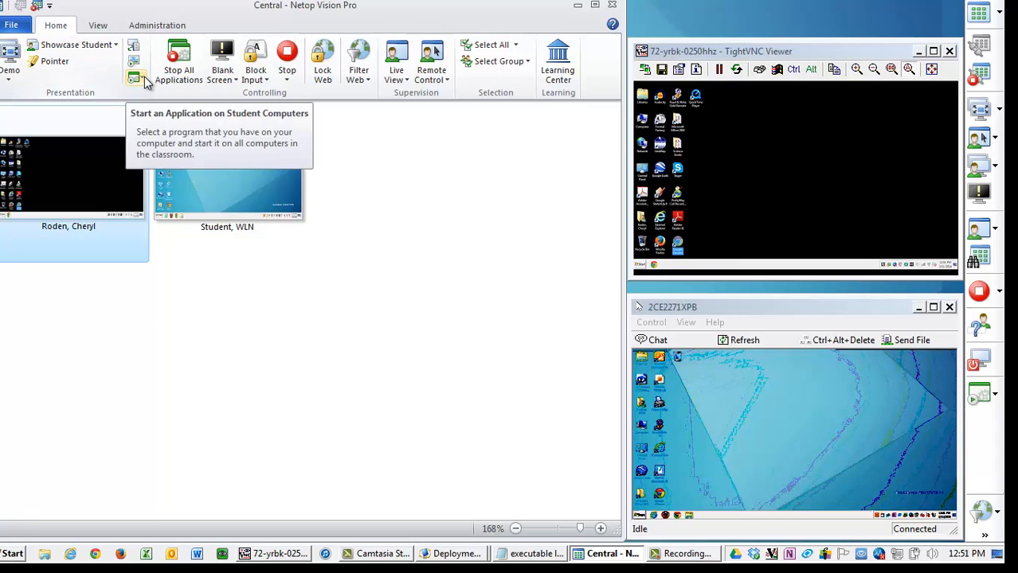
left_click_drag(391, 283, 99, 111)
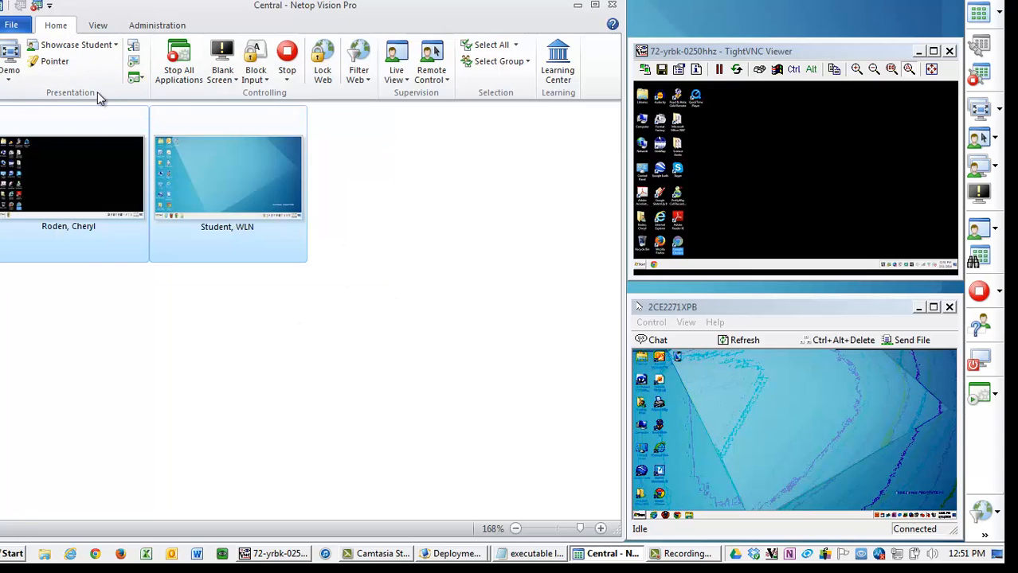
left_click(134, 80)
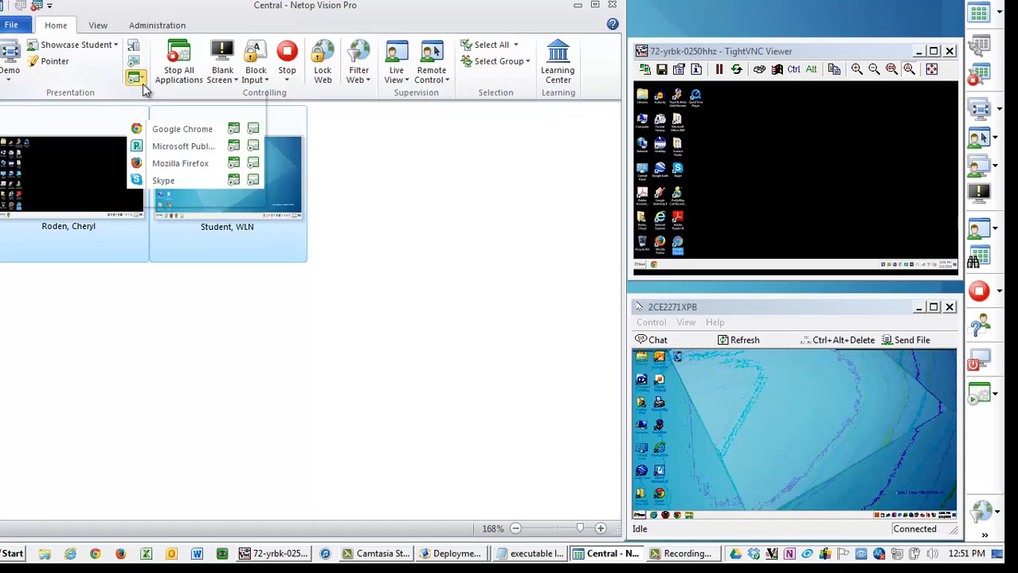
left_click(234, 180)
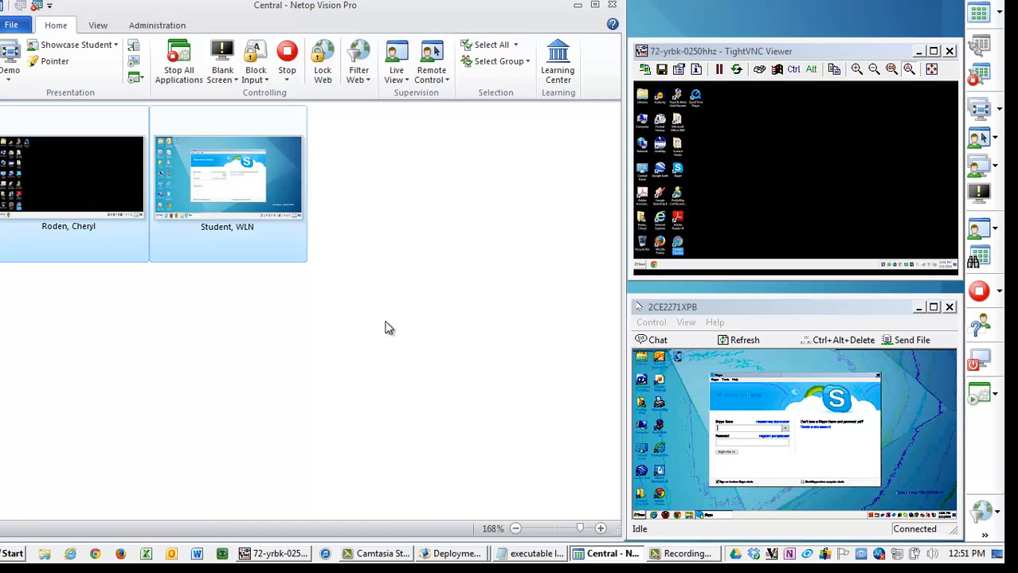
left_click(48, 284)
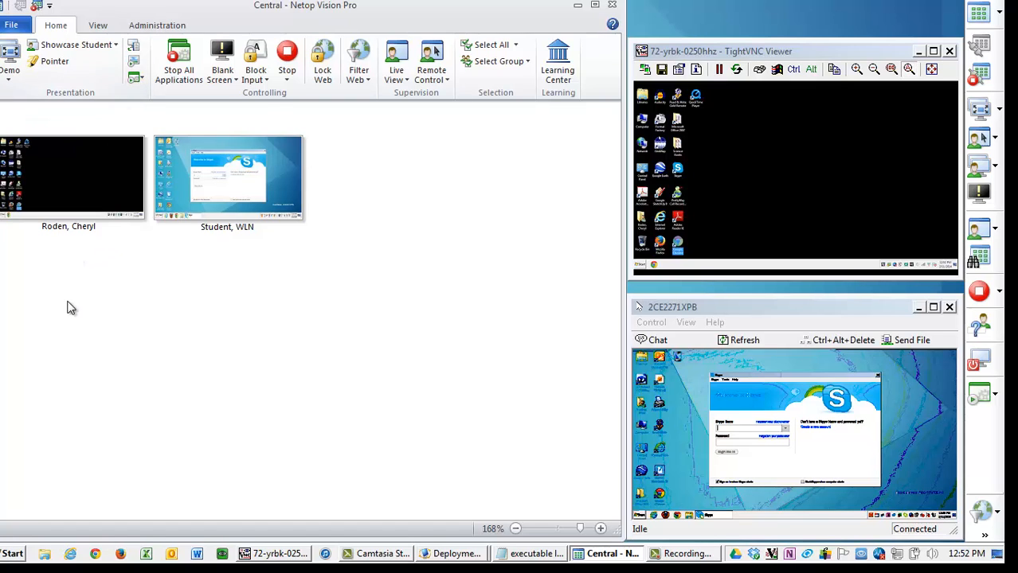
left_click(134, 78)
left_click(147, 97)
left_click(284, 217)
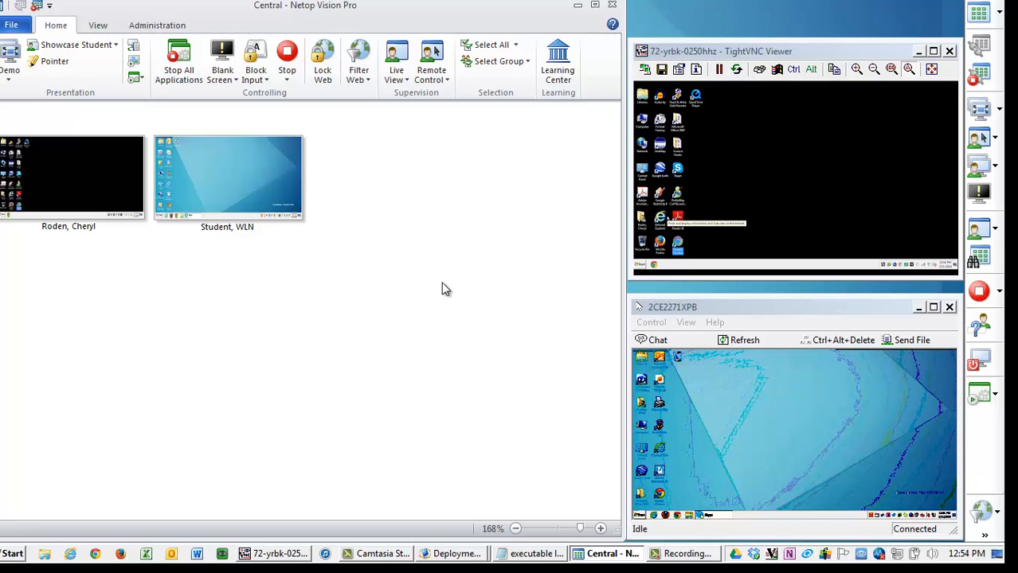
left_click(136, 77)
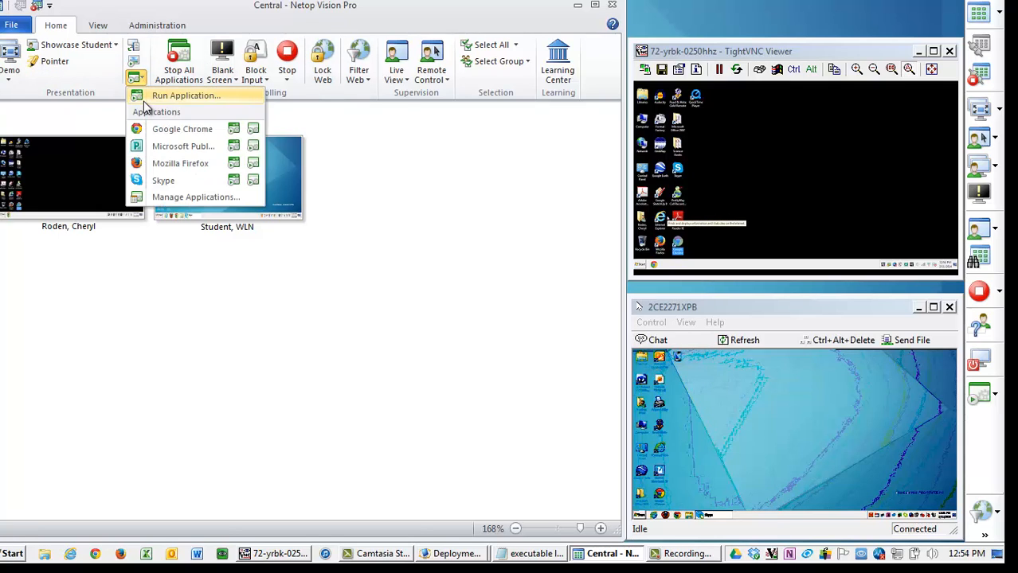
left_click(159, 96)
type("htt")
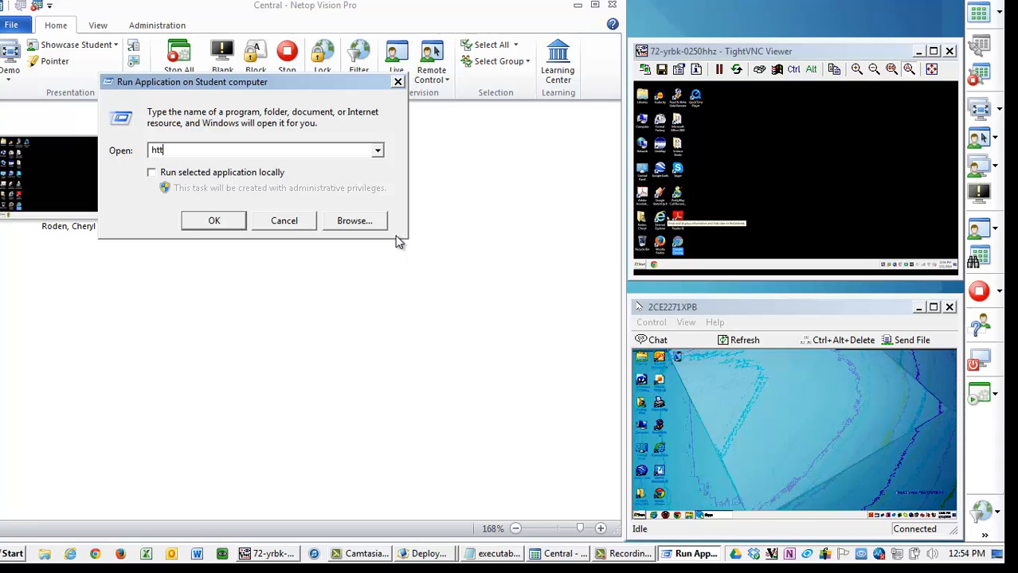
type("p://")
type("slackwise.net/files/music/Tailspin_Haha_SpinIt.mp3")
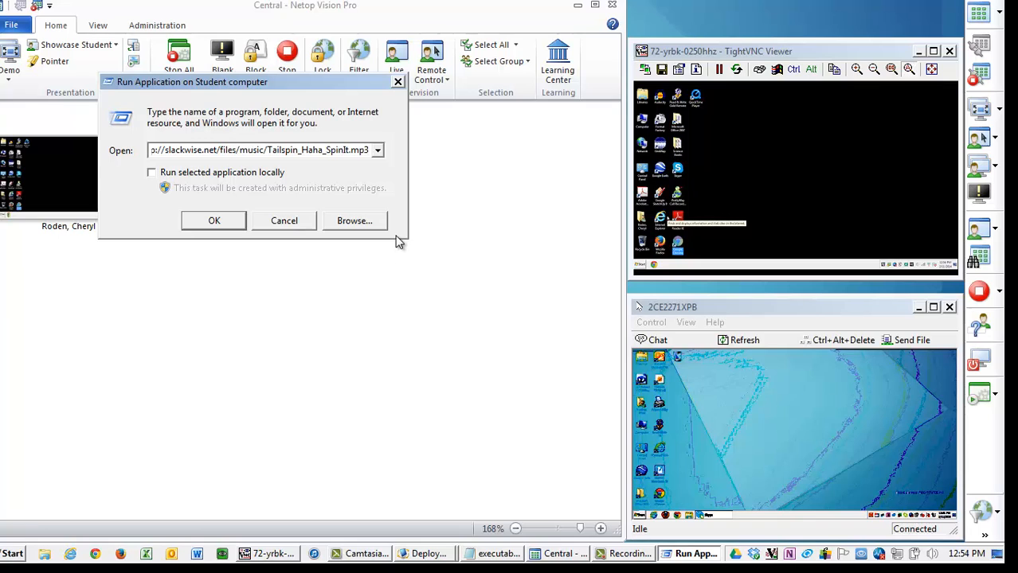
left_click(214, 223)
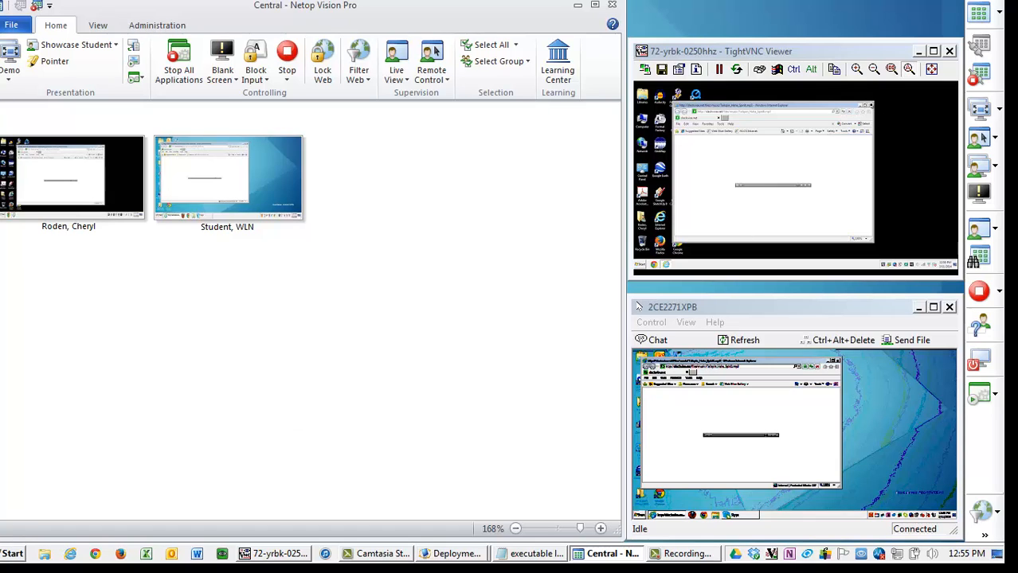
- Close the opened browser windows on both remotely viewed student machines
left_click(870, 104)
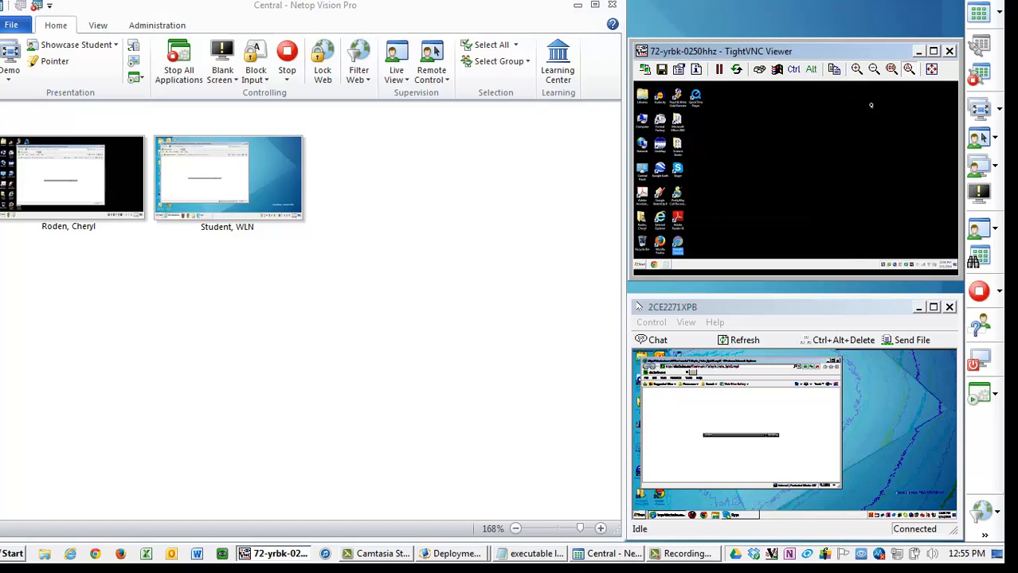
left_click(834, 362)
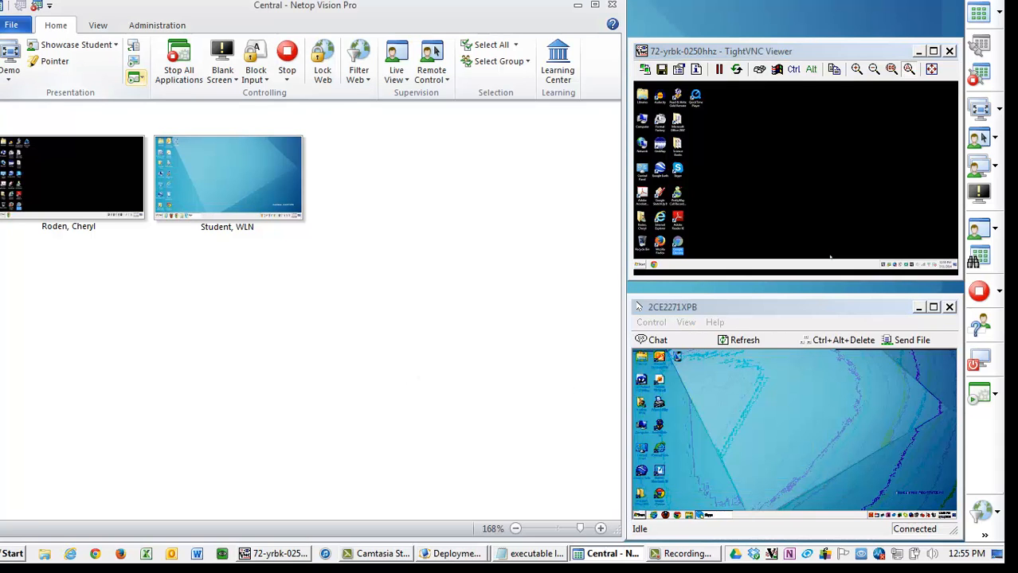
key("alt+Tab")
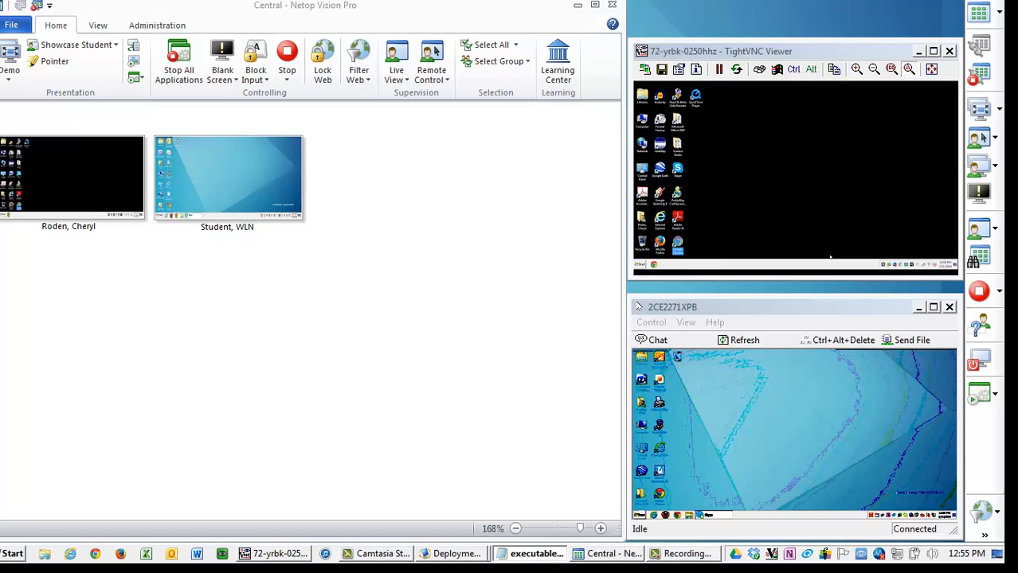
left_click(139, 78)
left_click(166, 98)
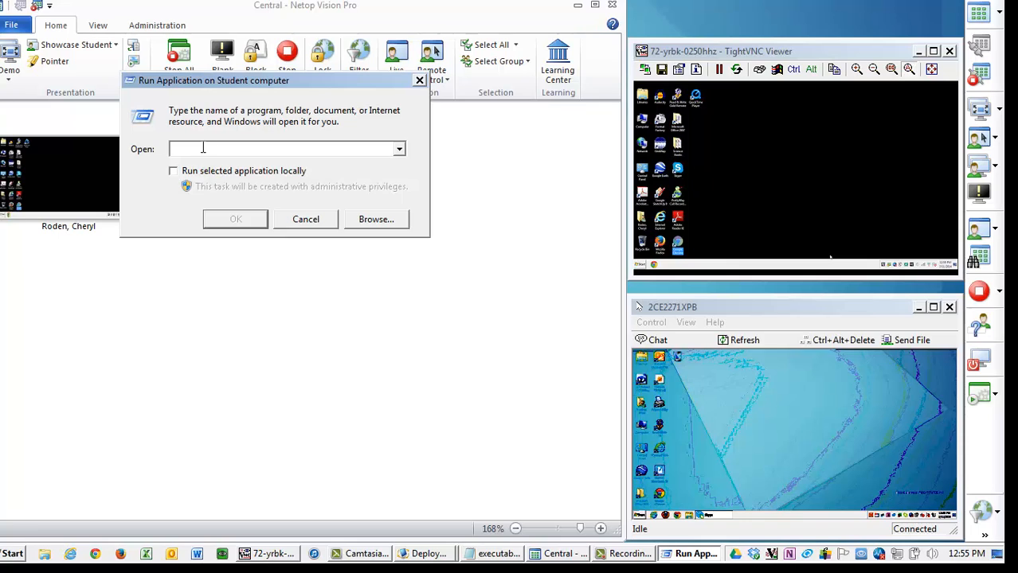
type("http://www.youtube.com/watch?v=4ReyS9i9BJg")
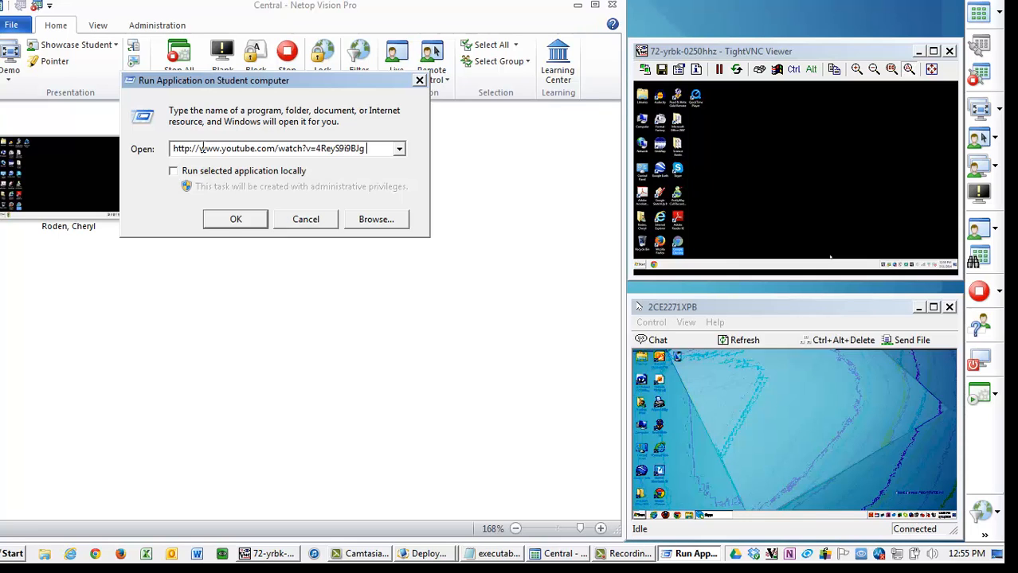
left_click(223, 223)
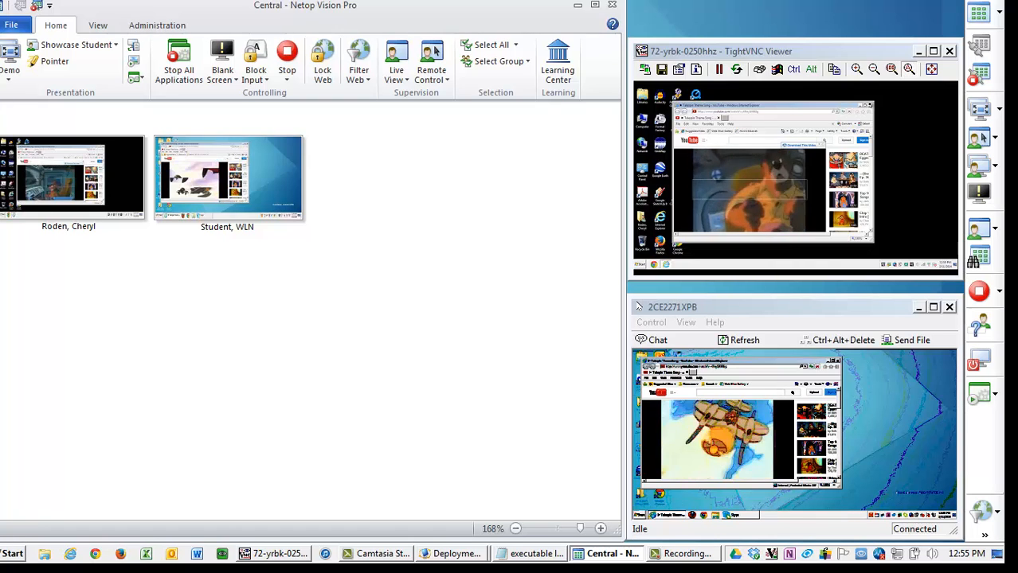
- Close the YouTube browser windows on both remotely viewed student machines
left_click(870, 105)
left_click(837, 362)
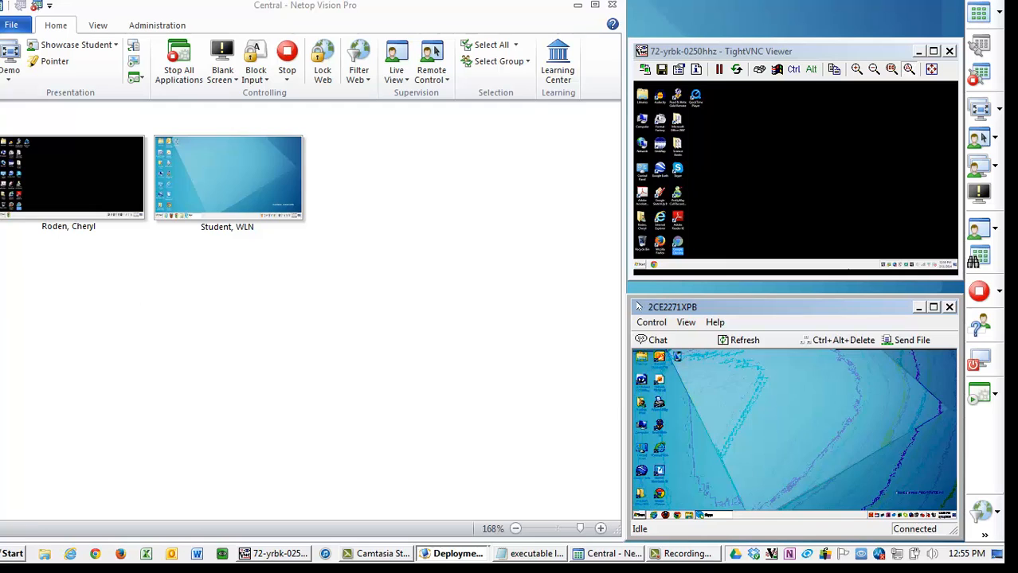
- Run the audio.mp3 file from the student's folder on drive Q on the student computers
key("alt+Tab")
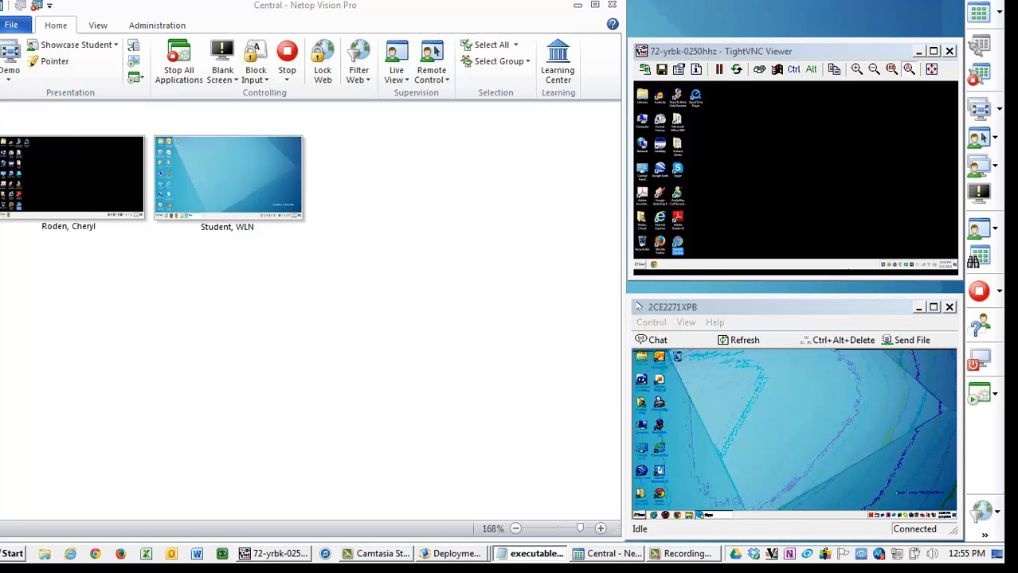
left_click(135, 77)
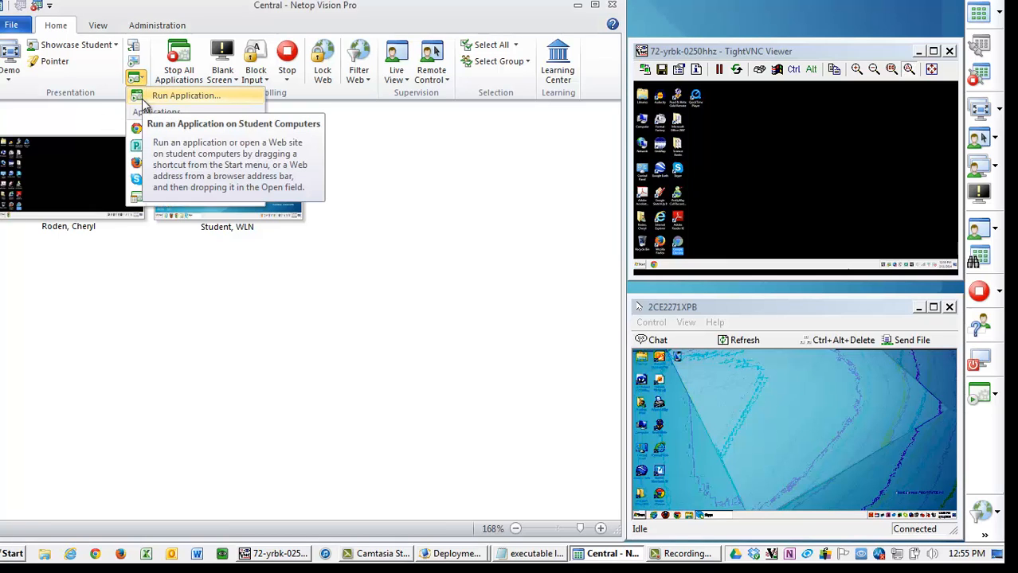
left_click(165, 98)
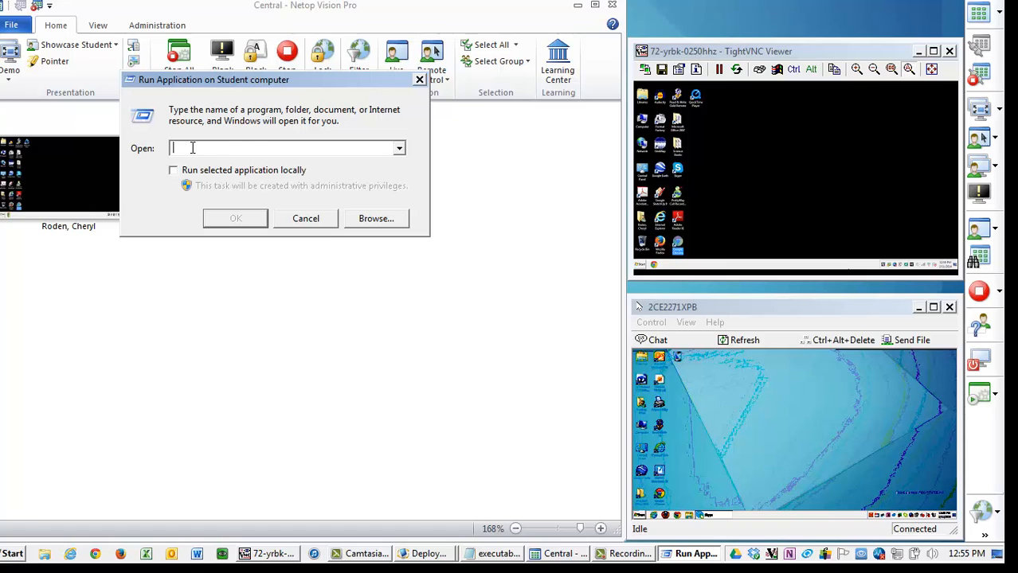
type("Q:\\Roden\\audio.mp3")
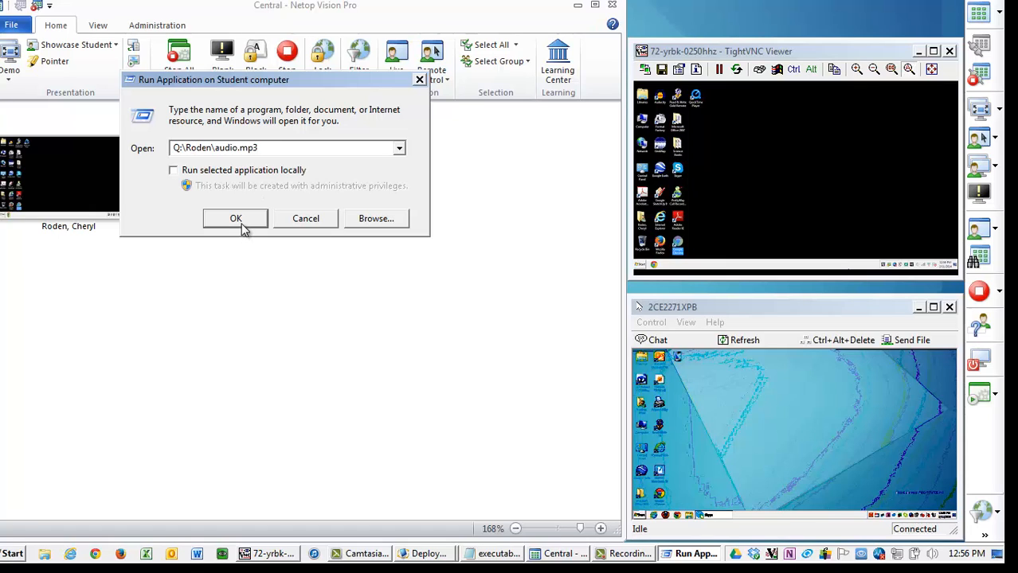
left_click(243, 221)
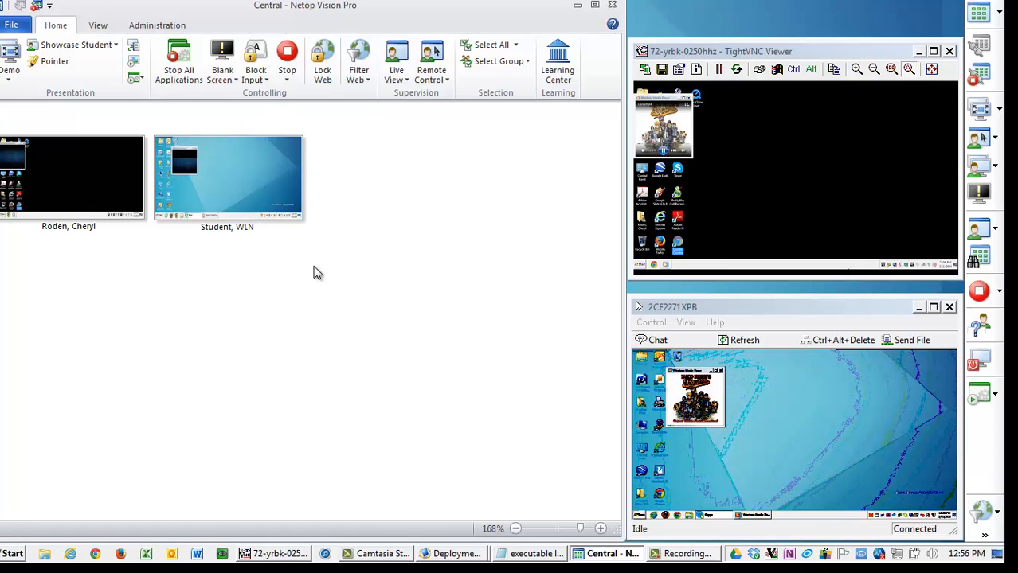
- Close the media player windows on both remotely viewed student machines
left_click(689, 98)
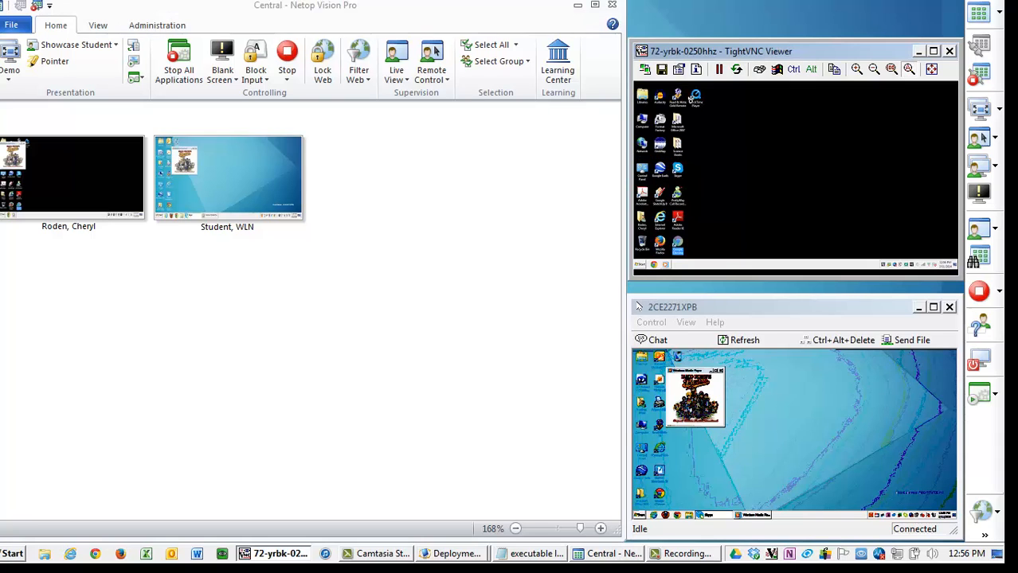
left_click(720, 371)
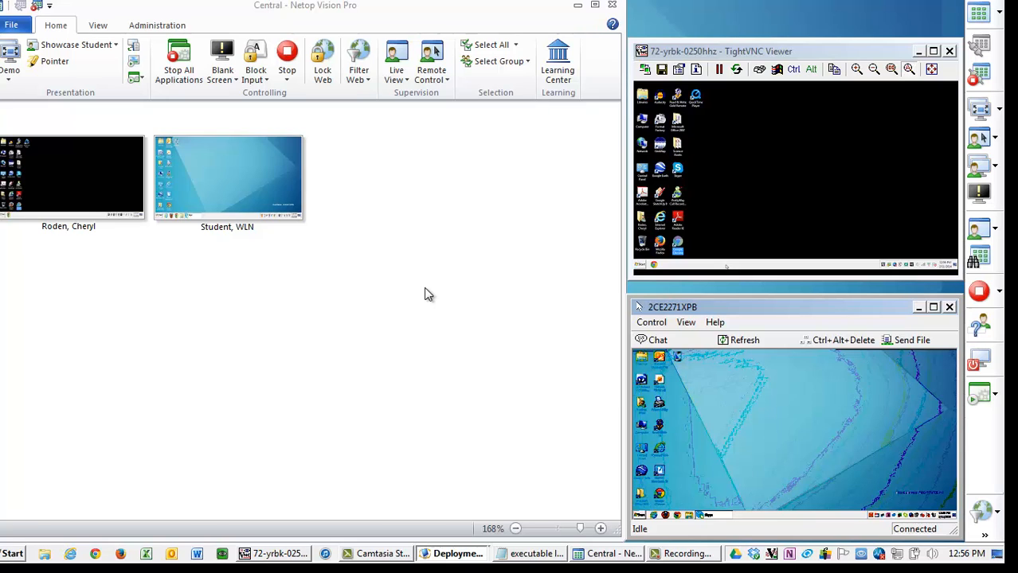
- Start a demo that shows the teacher's screen on all student computers
left_click(9, 80)
left_click(23, 113)
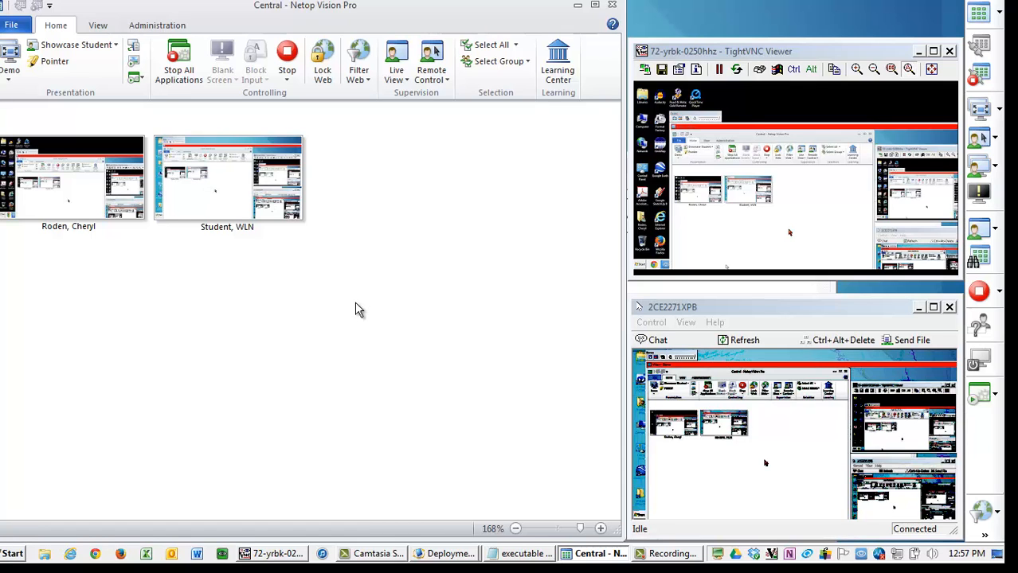
- Switch to the executable lines.txt Notepad file and move its window higher
left_click(519, 554)
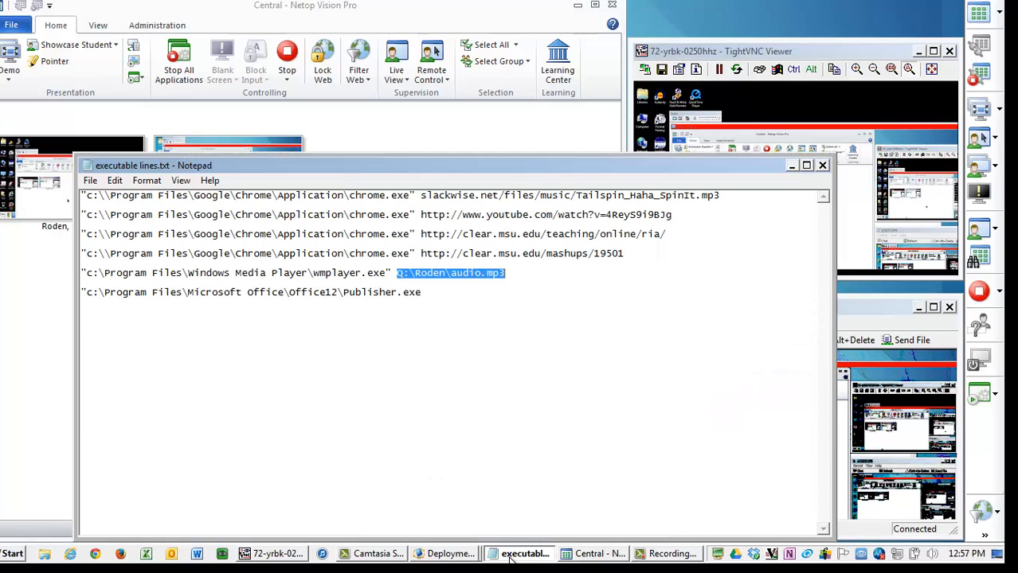
left_click_drag(368, 163, 363, 122)
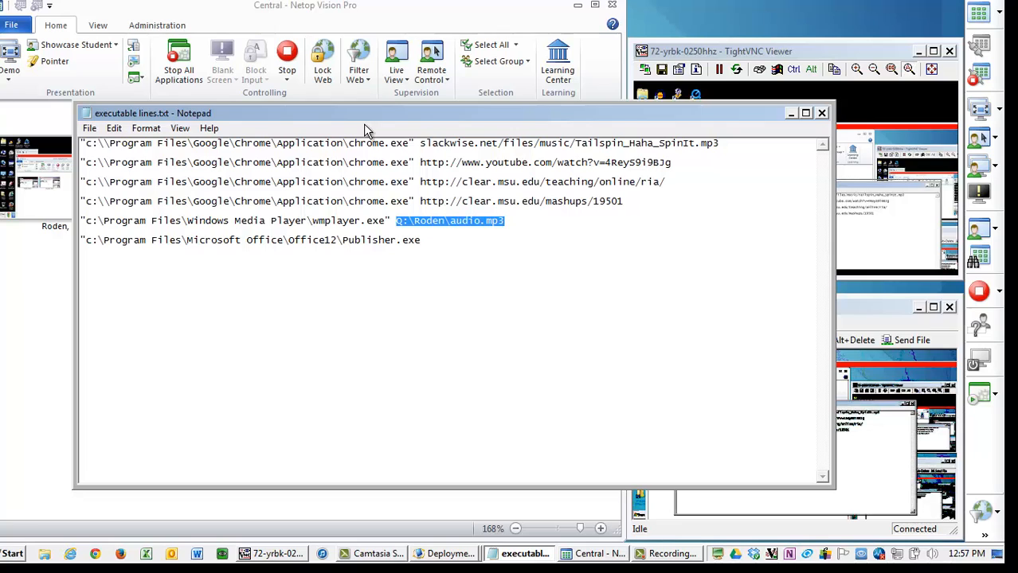
- Minimize the Notepad file and stop the teacher screen demo on the student computers
left_click(790, 113)
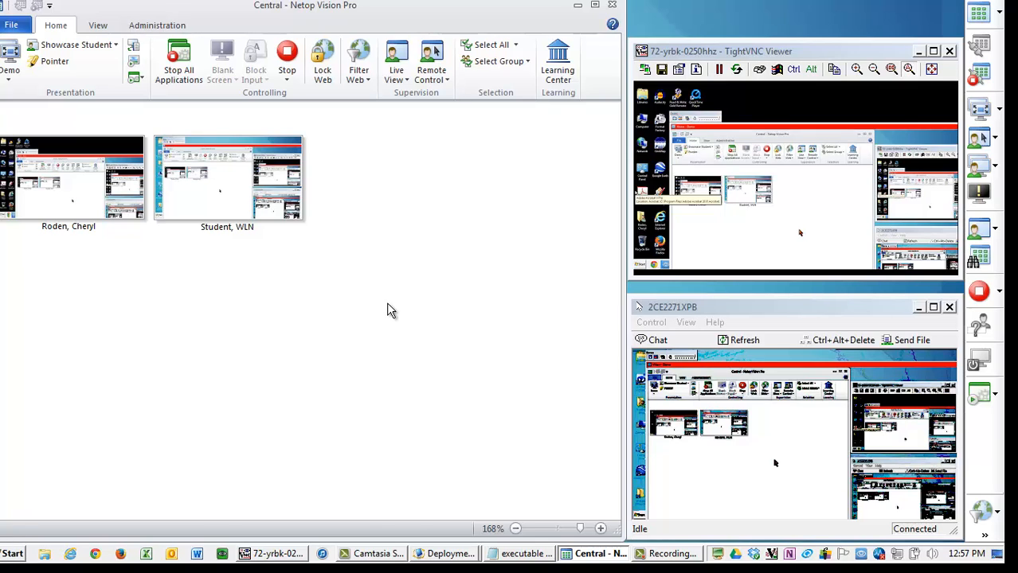
left_click(291, 64)
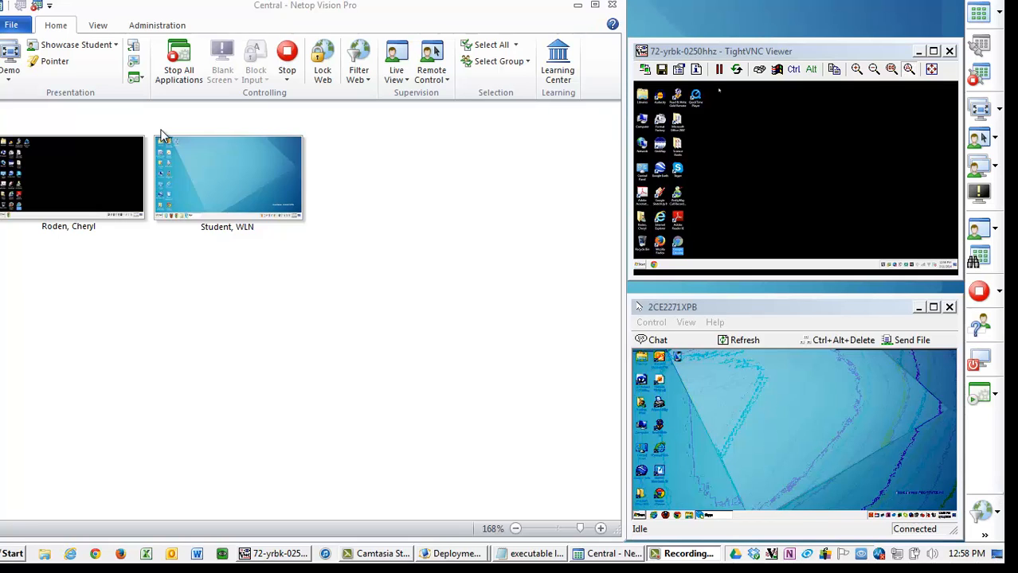
- Open the Chat tool from the classroom view options
left_click(104, 26)
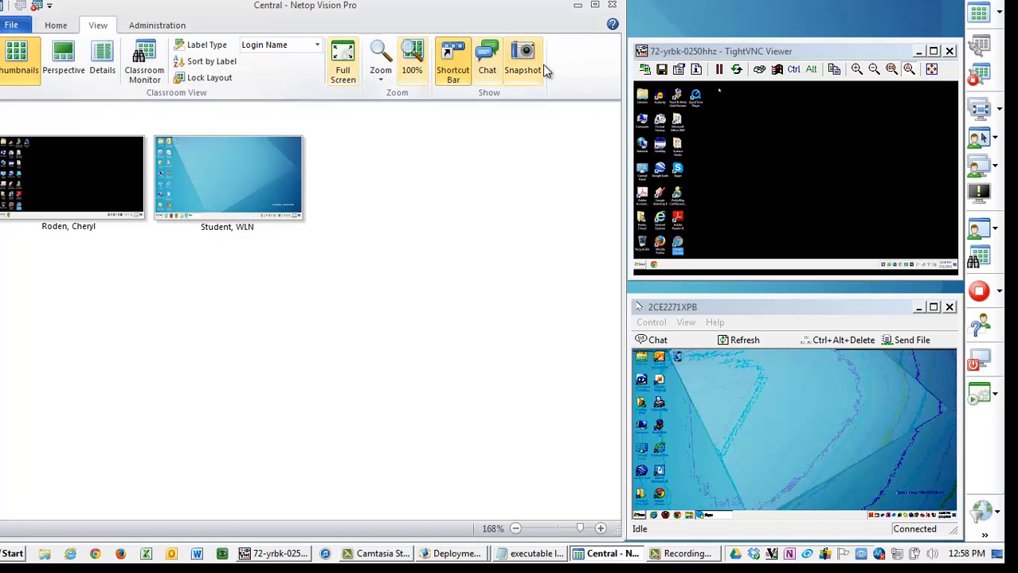
left_click(486, 53)
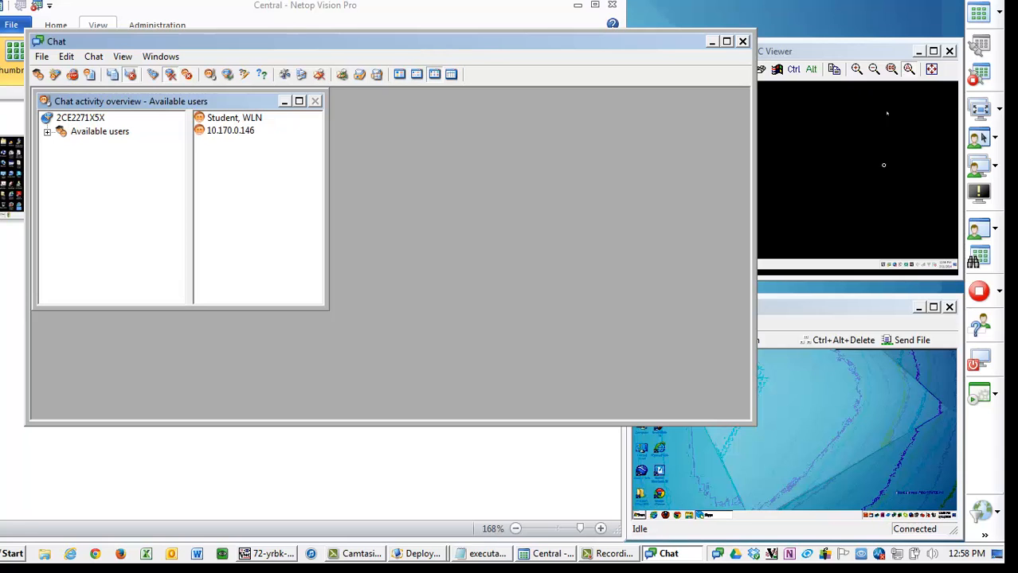
left_click(536, 502)
double_click(87, 169)
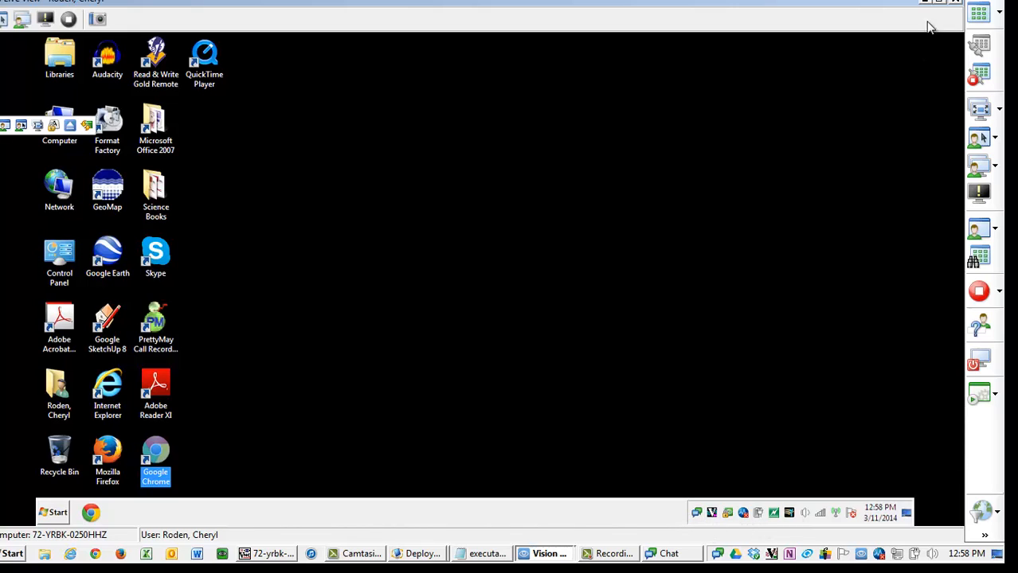
left_click(953, 4)
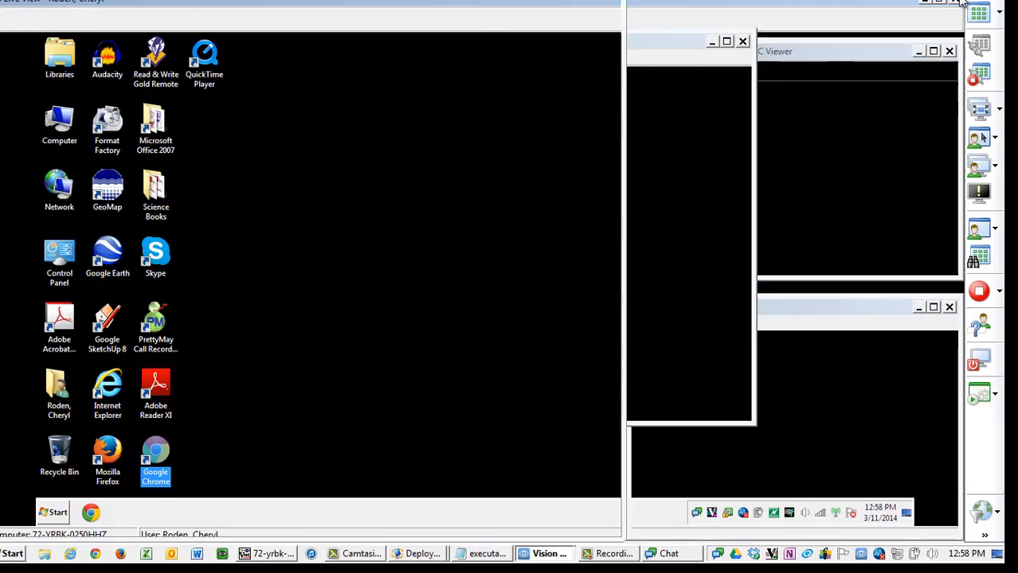
left_click(632, 239)
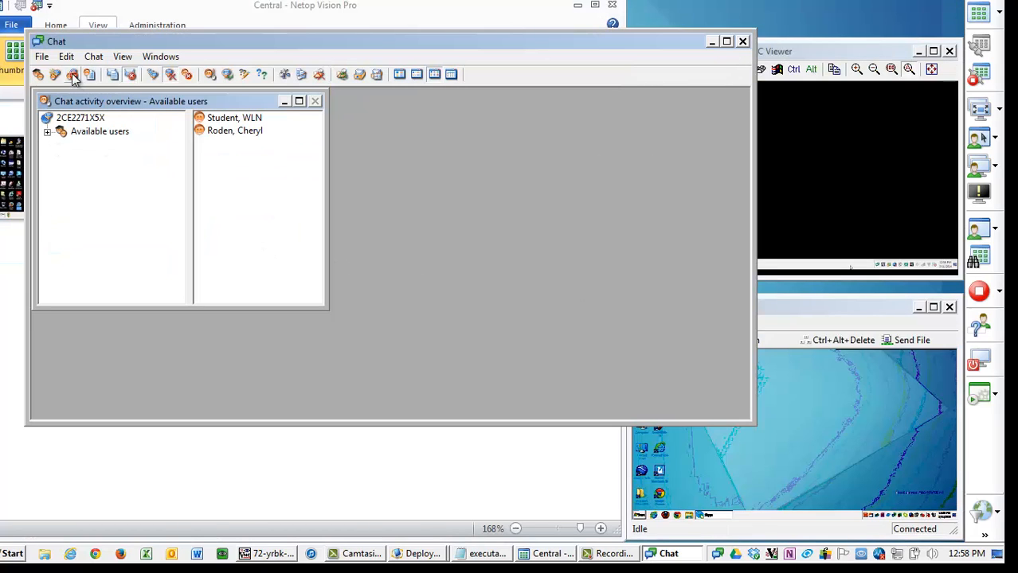
- Start a classroom chat with all available users and send the message "everyone is involed in this."
left_click(37, 74)
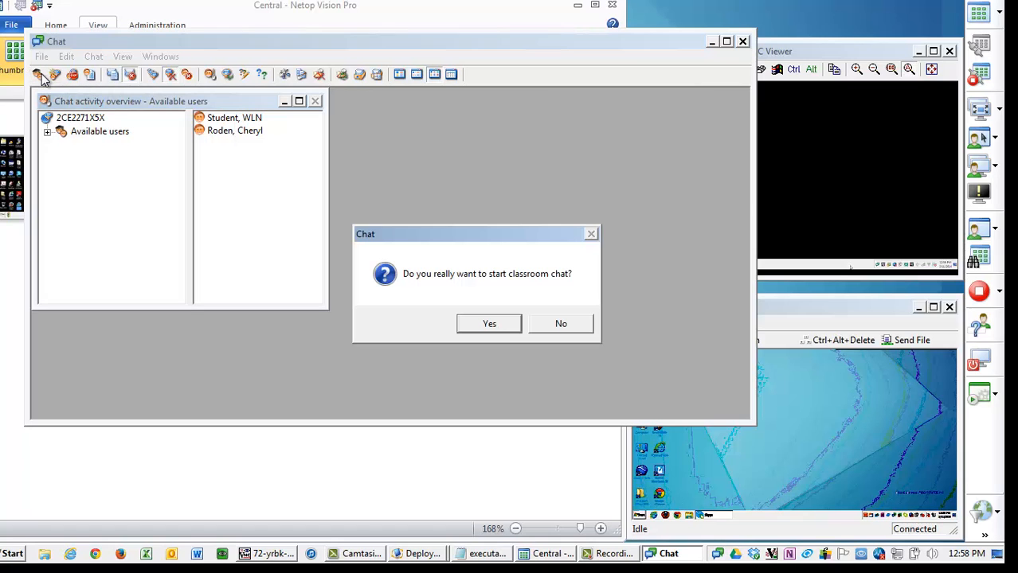
key("Return")
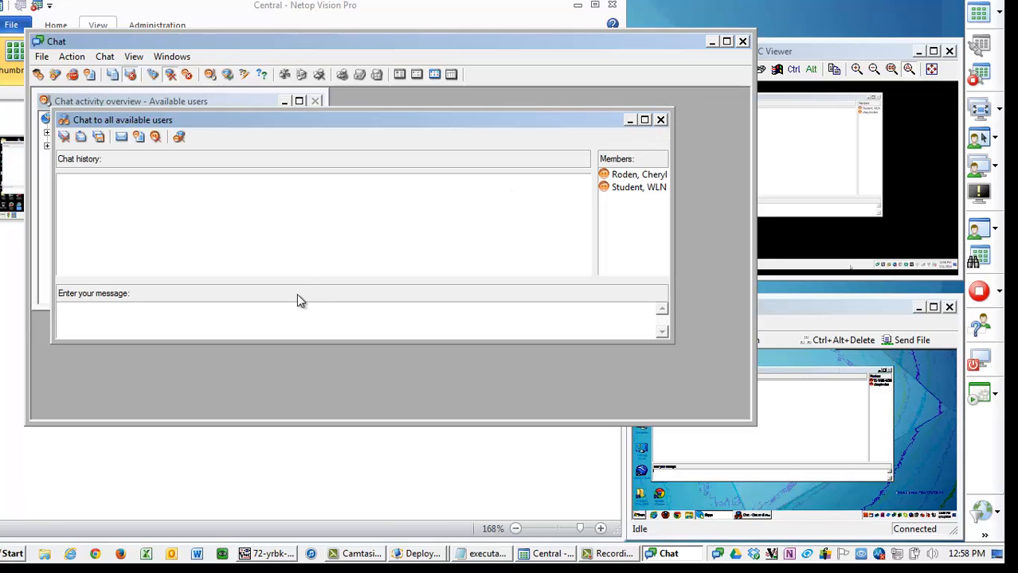
type("everyone is involed in this.")
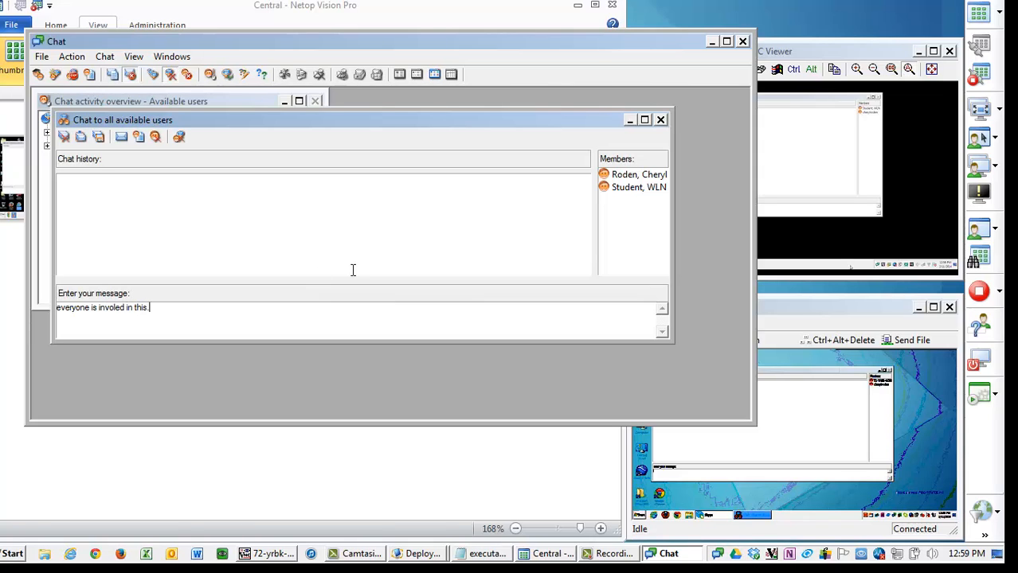
key("Return")
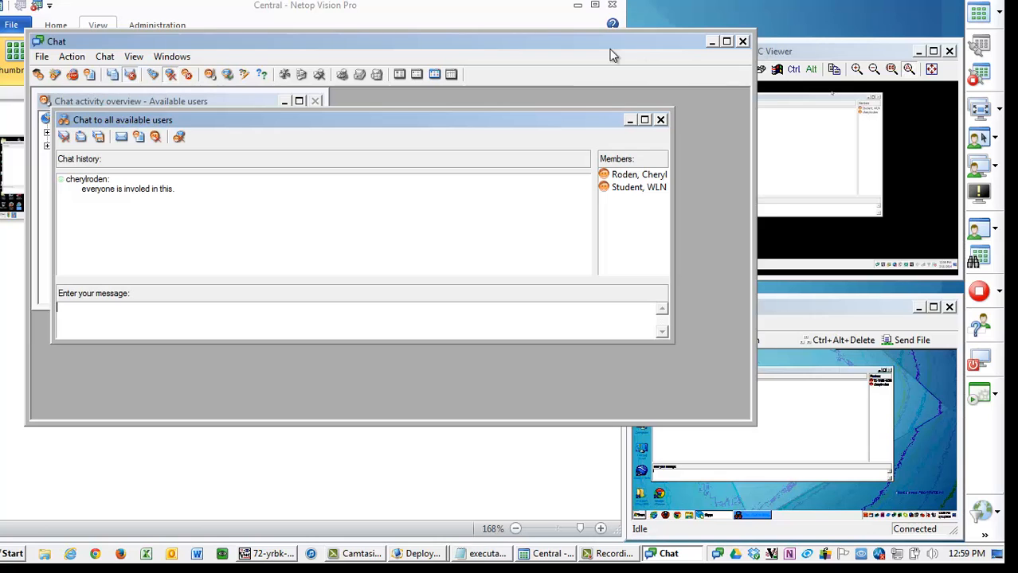
- Shrink the Chat window and close the classroom chat to all available users
left_click_drag(609, 46, 629, 40)
left_click_drag(773, 237, 528, 263)
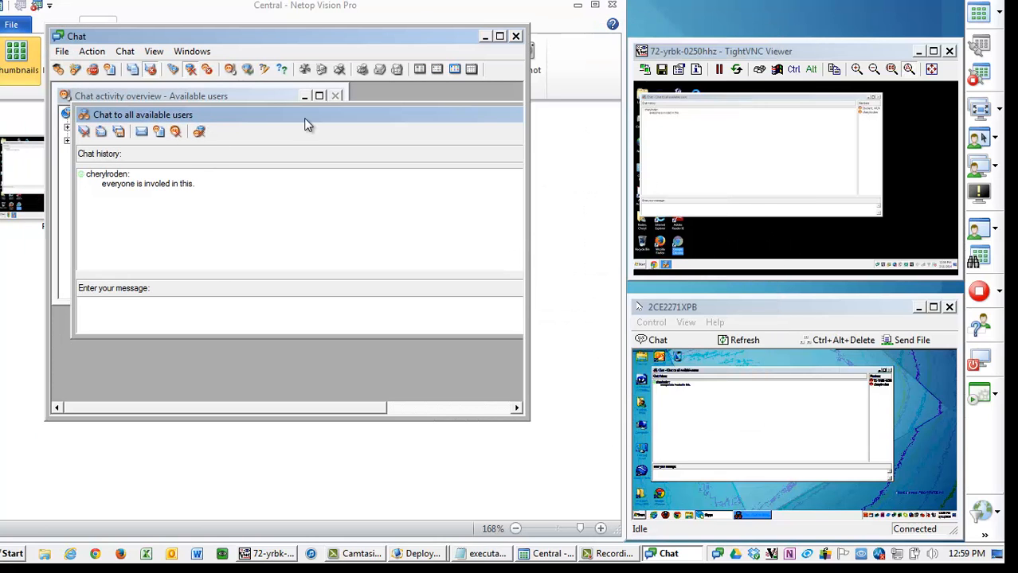
left_click_drag(303, 116, 123, 143)
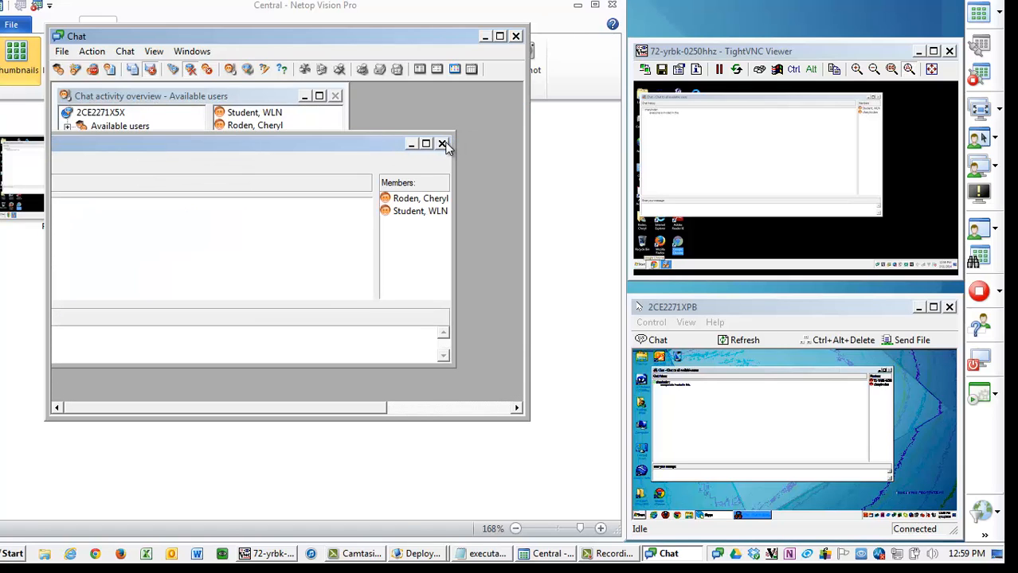
left_click(443, 144)
left_click(494, 325)
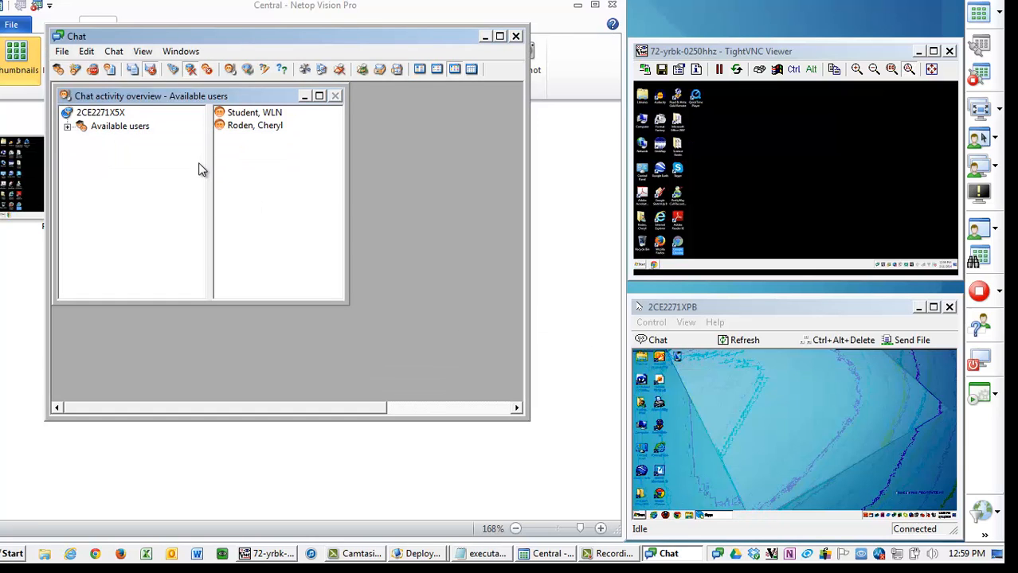
- Create a chat session with one selected student and send the message Hello
double_click(72, 128)
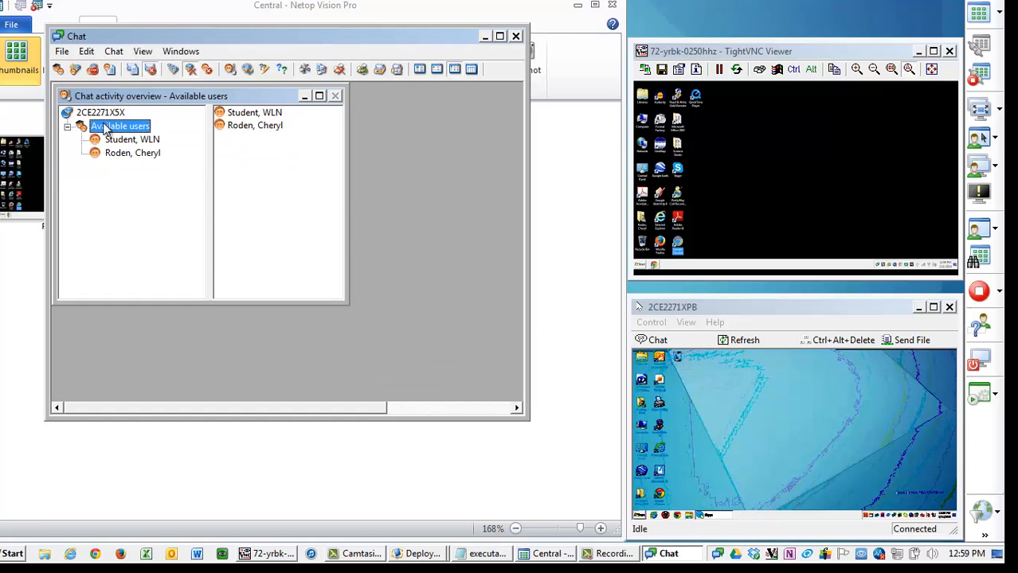
left_click(76, 70)
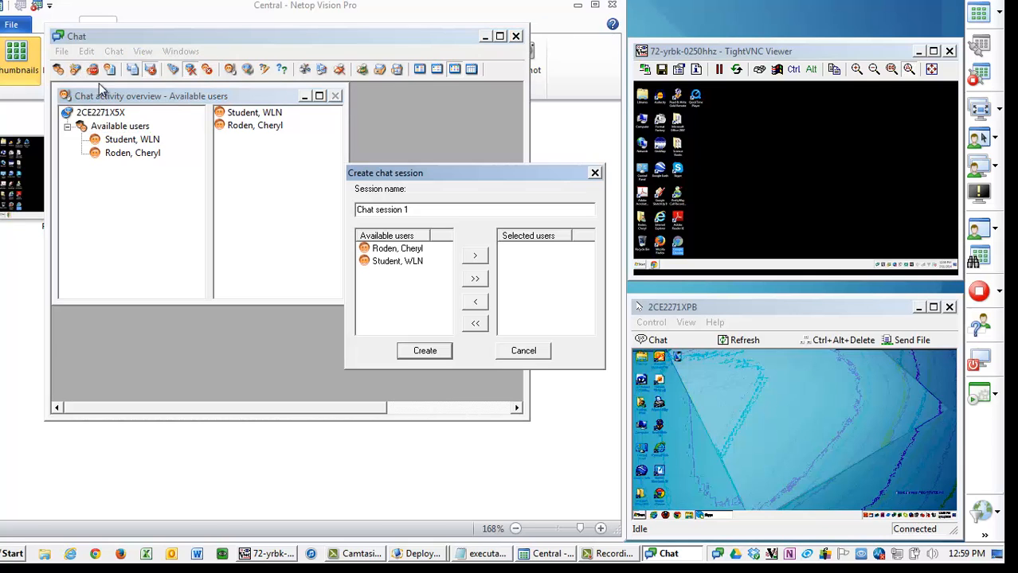
double_click(390, 250)
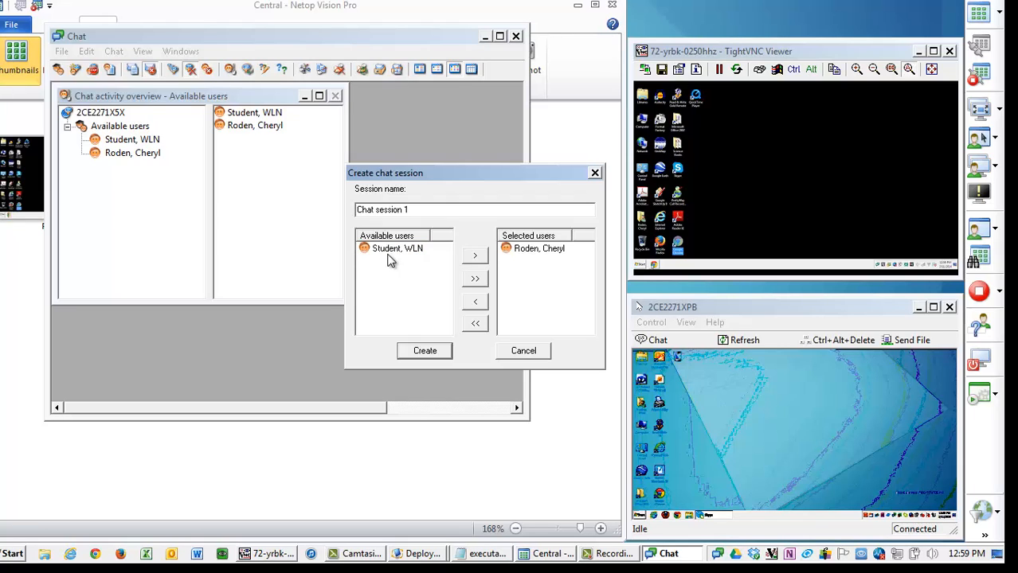
left_click(440, 353)
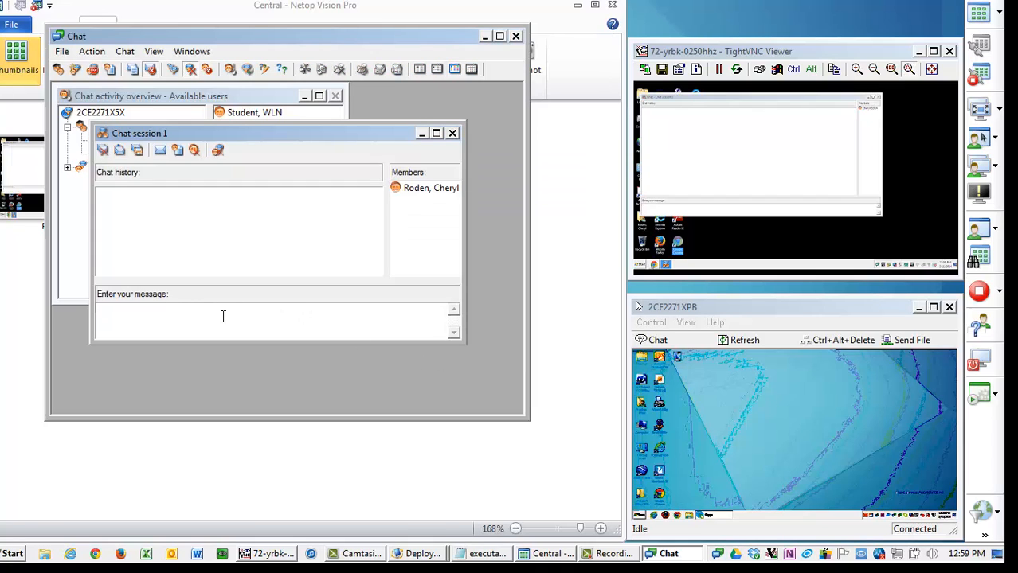
type("Hello")
key("Return")
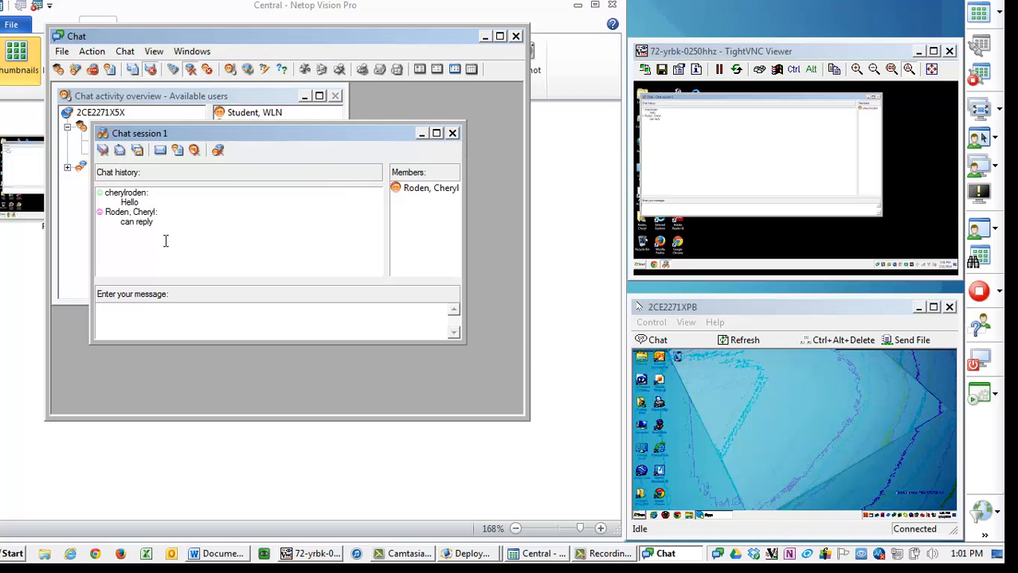
- Save the chat session history as a text file named sample chat
left_click(137, 150)
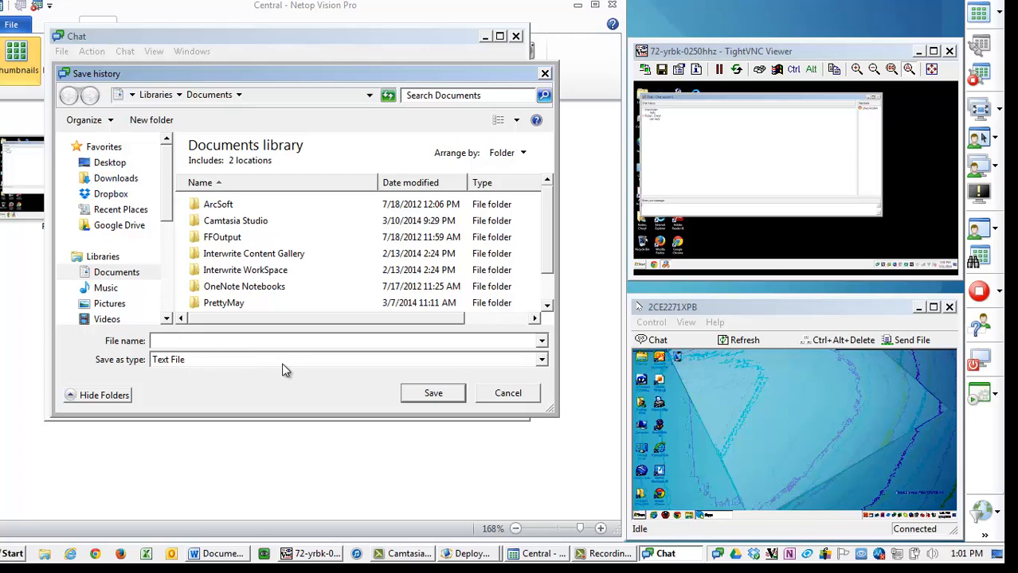
type("sample chat")
key("Return")
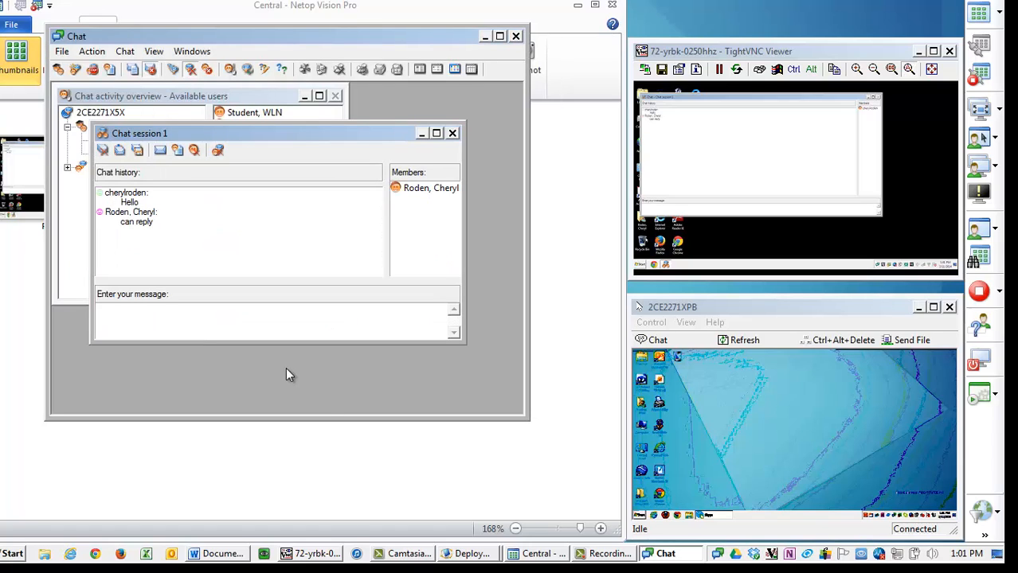
- Open sample chat.txt from the Documents library to review the saved history, then close it
left_click(43, 554)
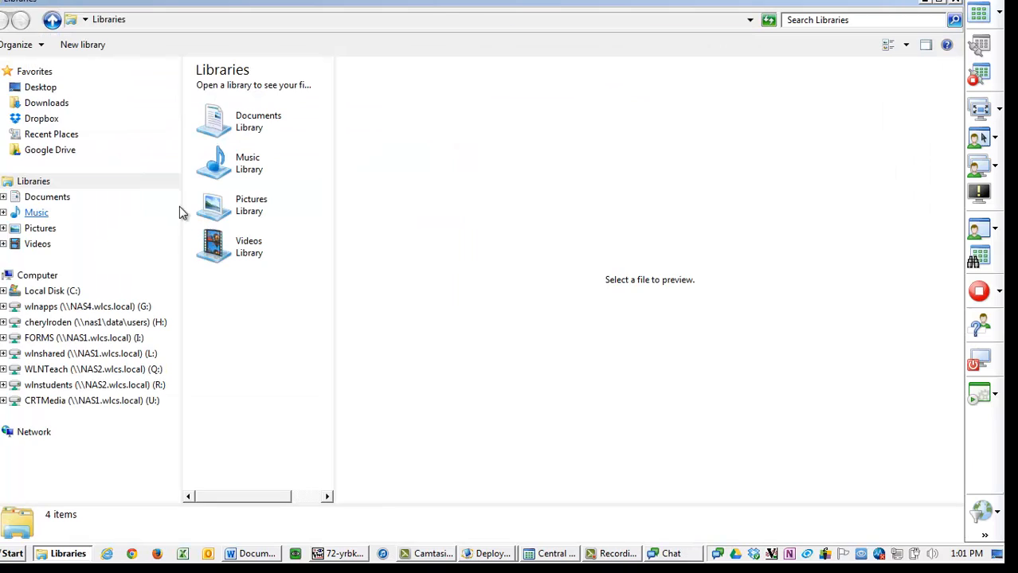
left_click(44, 198)
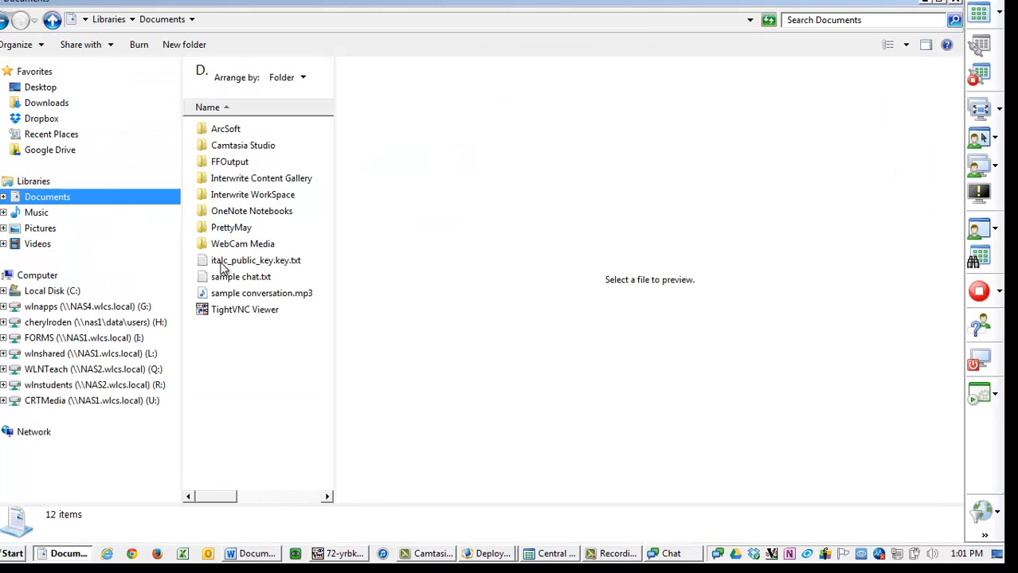
double_click(243, 278)
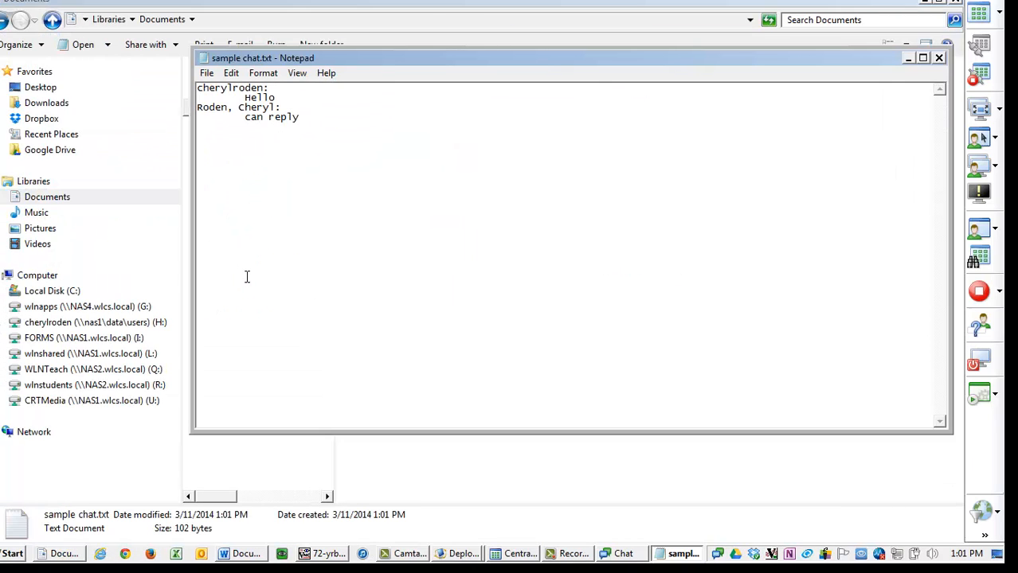
left_click(938, 58)
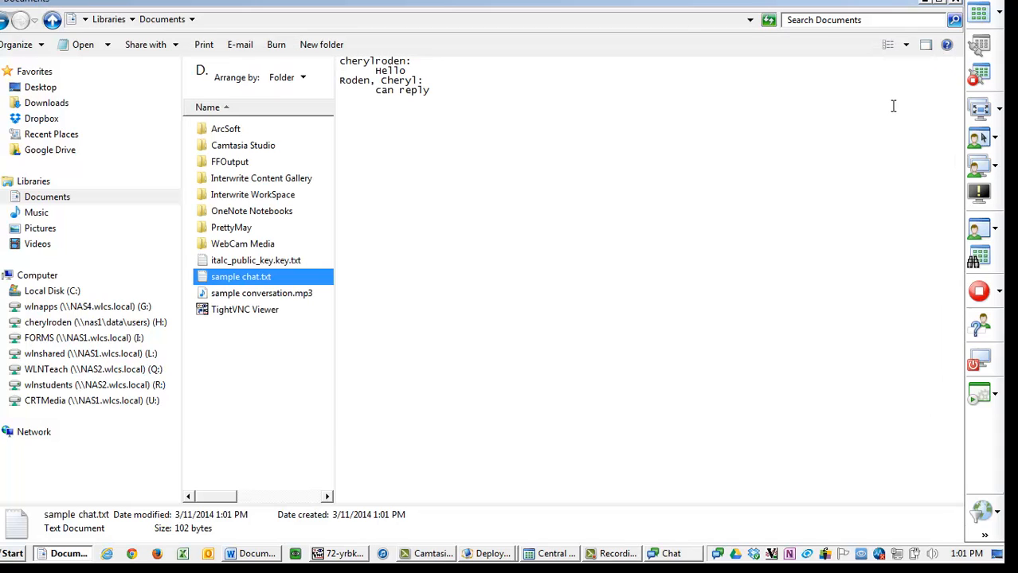
left_click(955, 5)
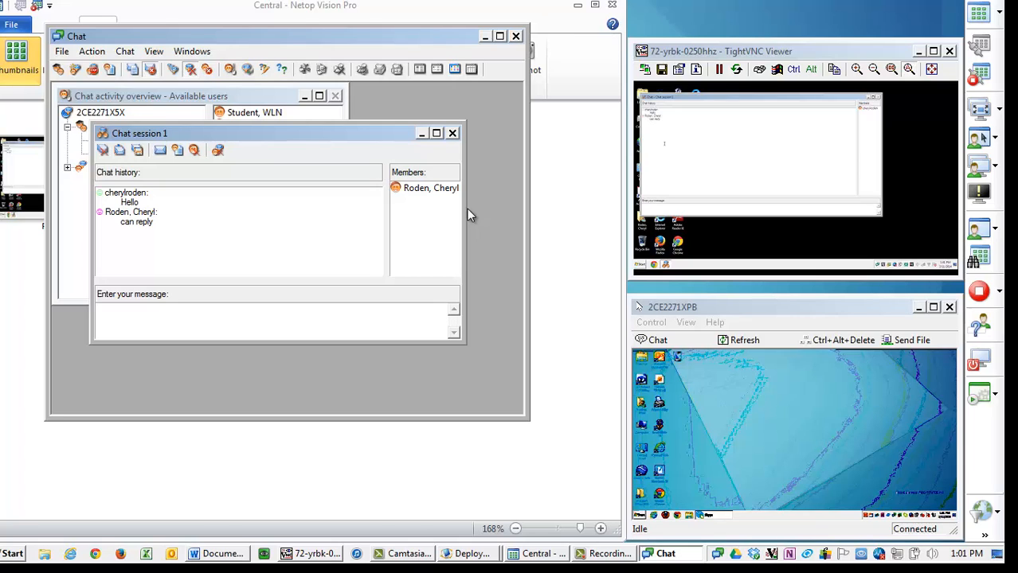
- End the chat session with the student
left_click(453, 133)
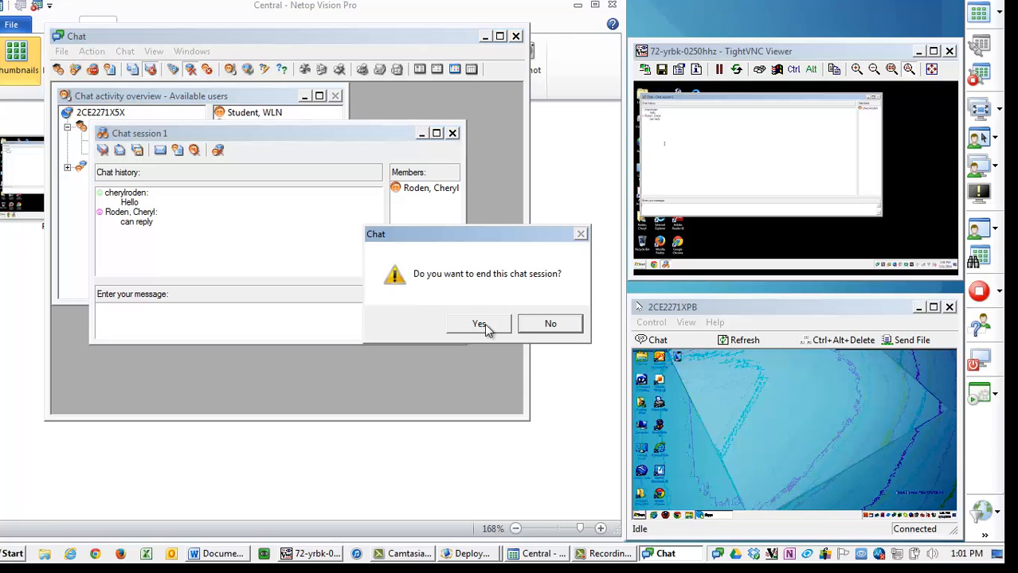
left_click(482, 324)
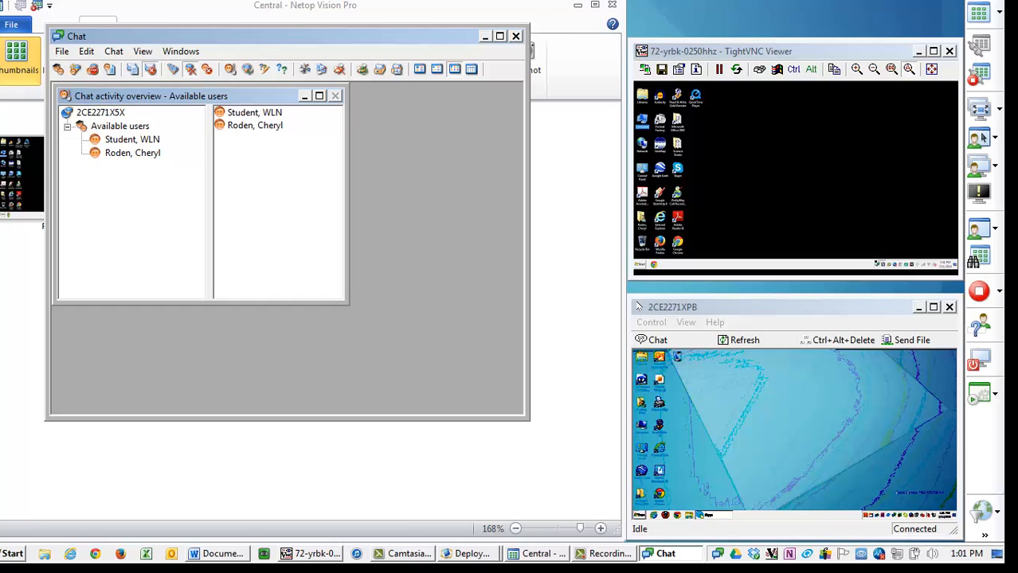
- On the remotely viewed student computer, send a chat request to the teacher from the tray icon
left_click(880, 261)
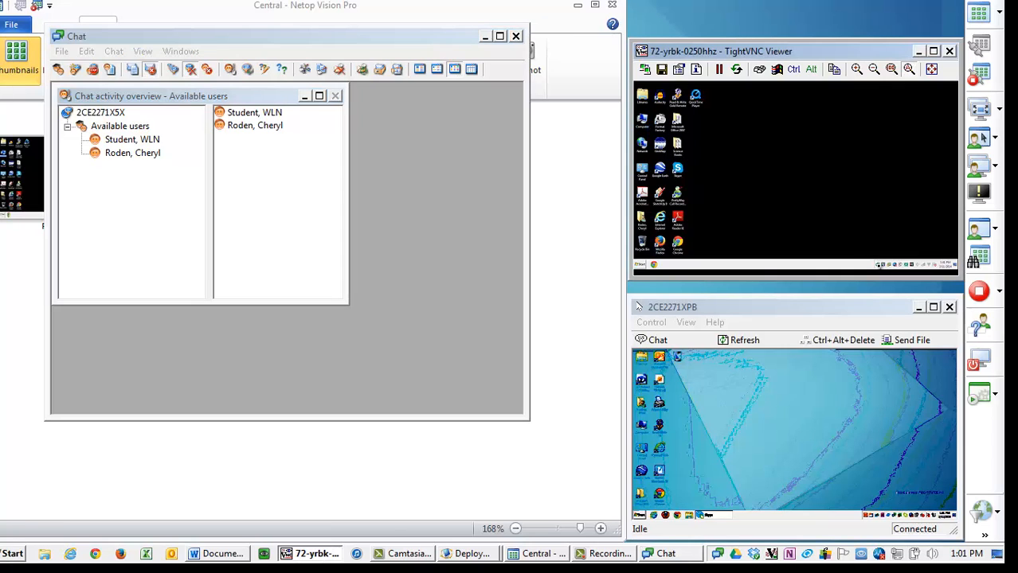
right_click(878, 264)
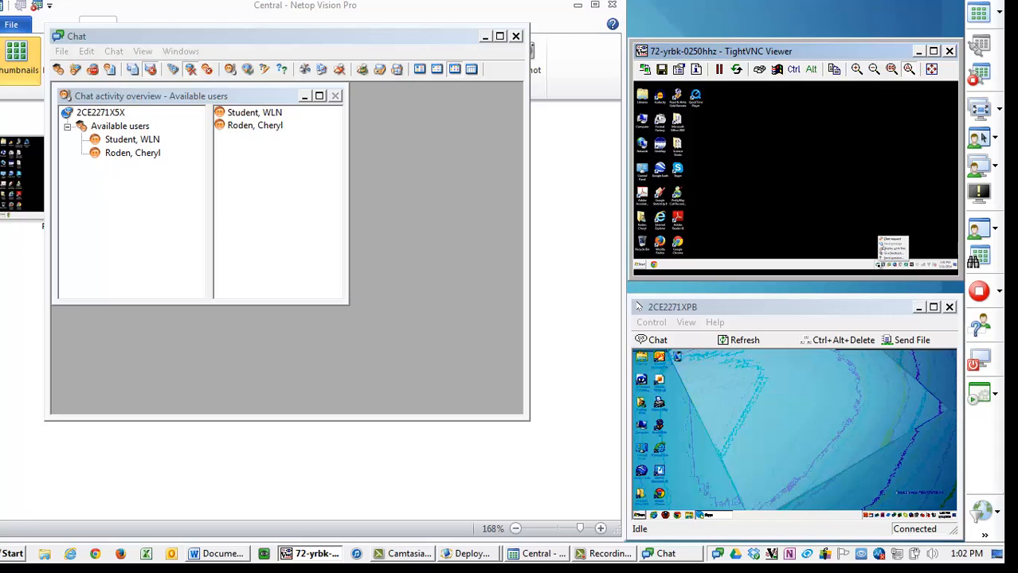
left_click(891, 240)
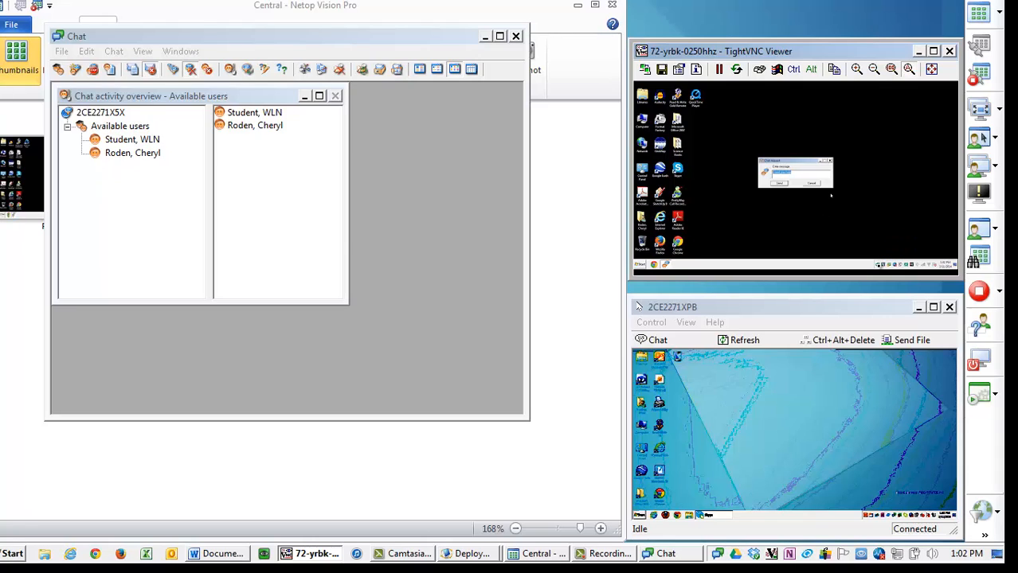
type("Hi")
key("Return")
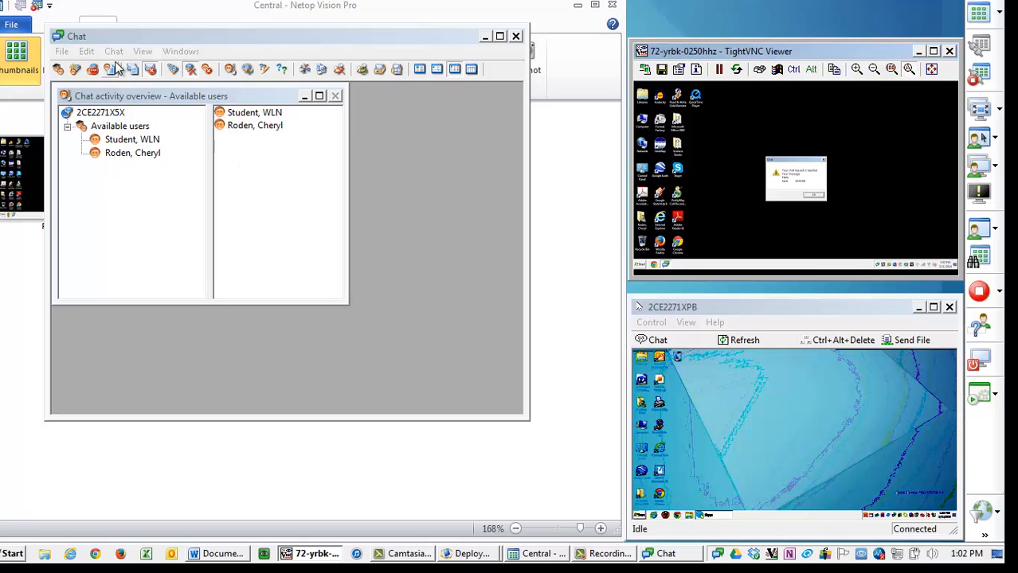
- Open the chat requests list and reply to the student's pending request with the message "conversation with the student"
left_click(151, 71)
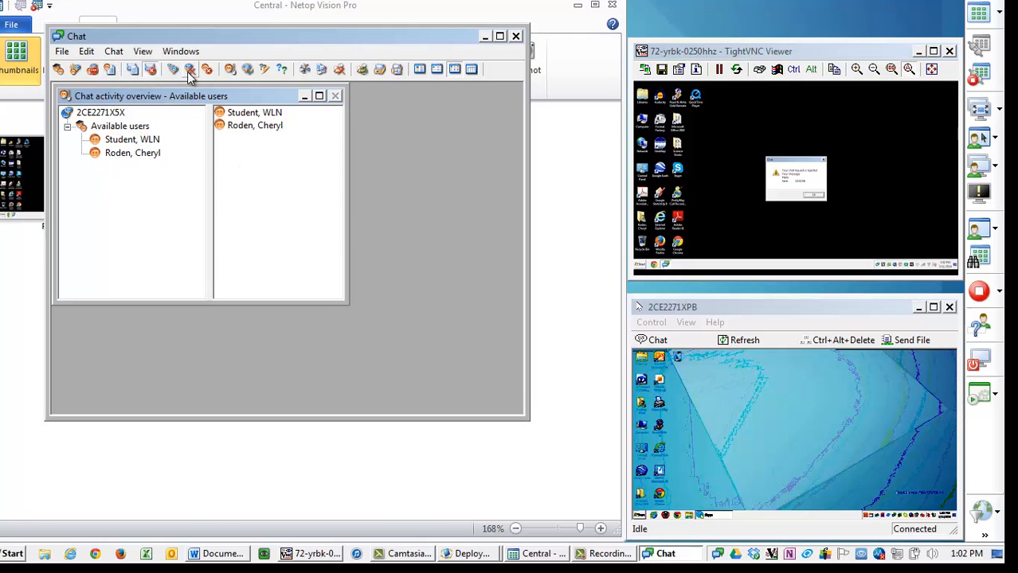
left_click(189, 70)
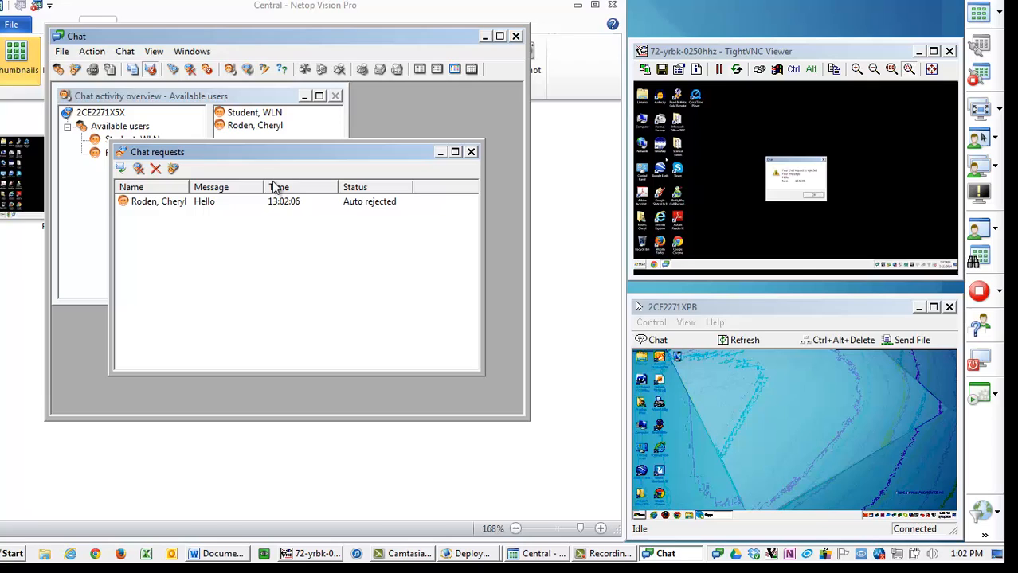
double_click(163, 204)
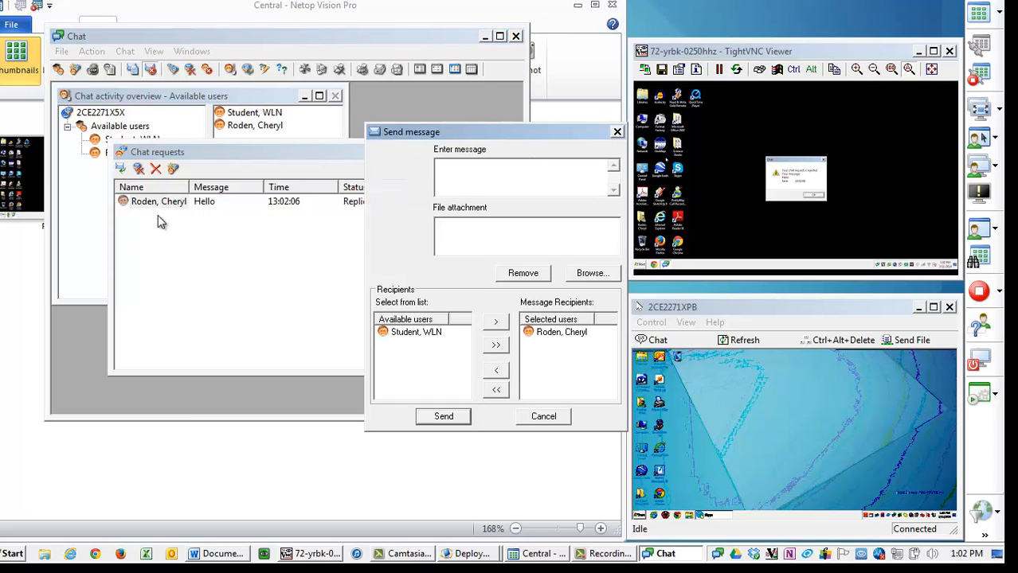
type("conversation wiht th")
key("BackSpace")
key("BackSpace")
key("BackSpace")
key("BackSpace")
key("BackSpace")
type("th student")
key("Return")
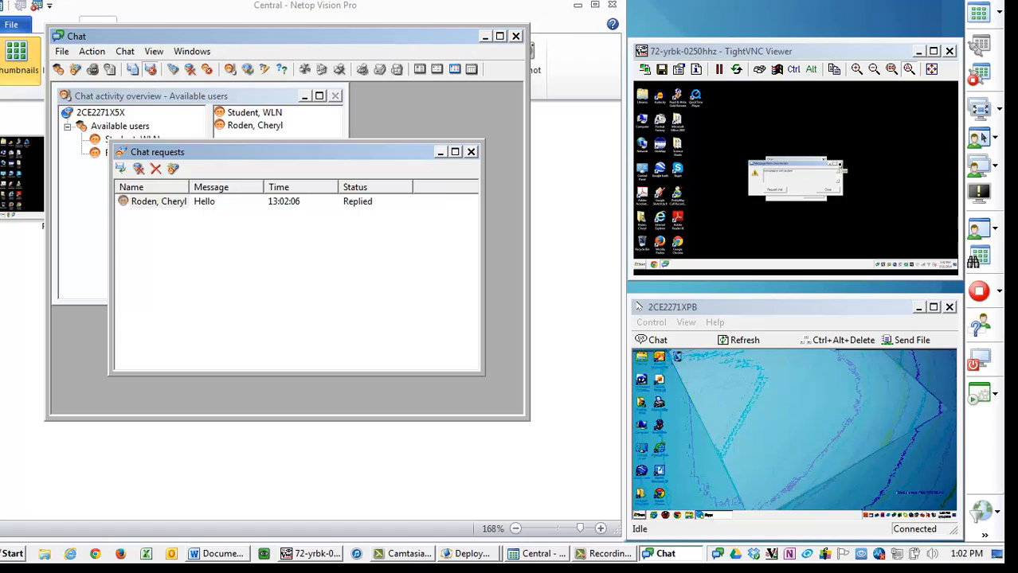
- Dismiss the reply dialogs on the student computer and close the chat requests and chat windows
left_click(840, 165)
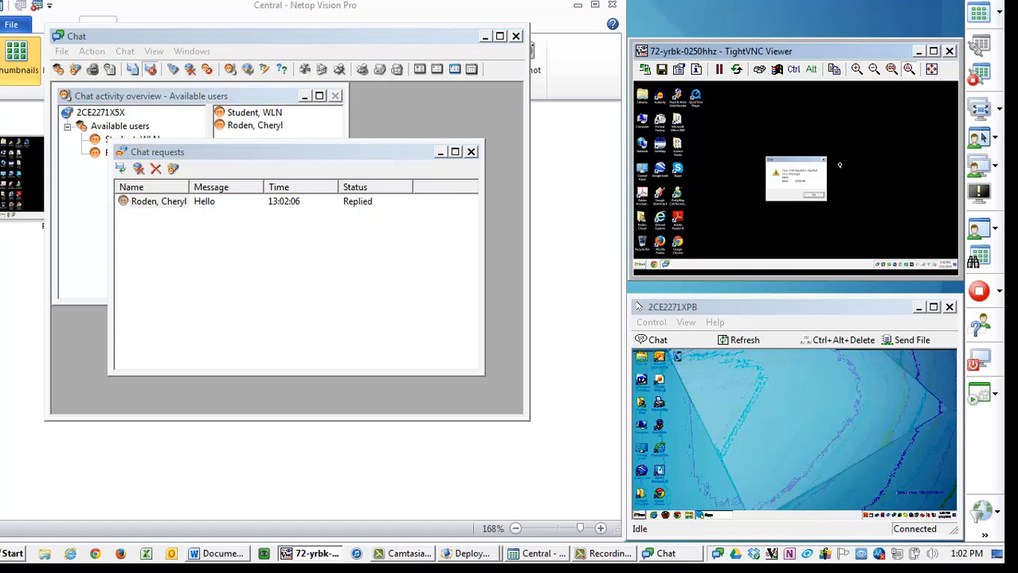
left_click(817, 198)
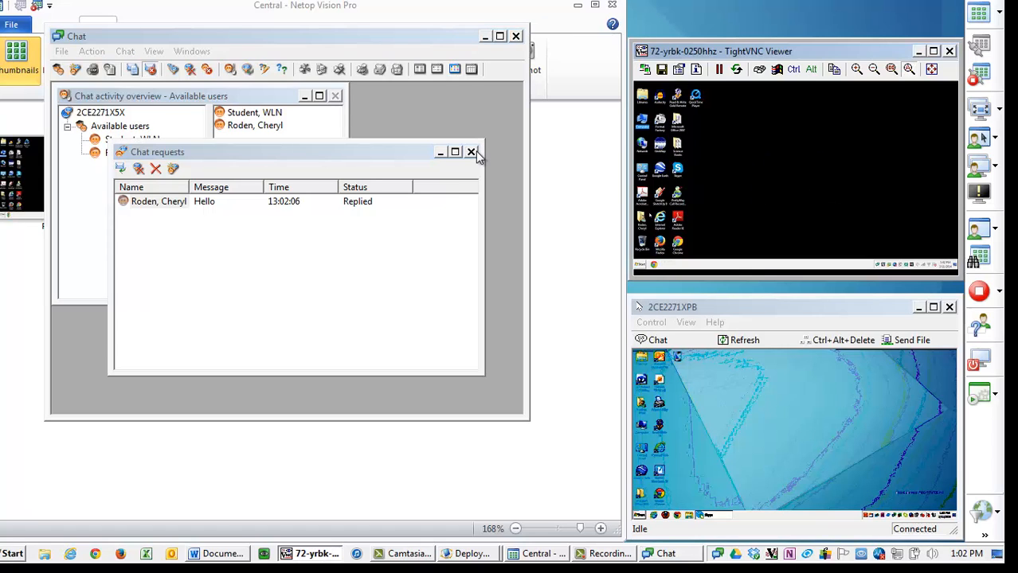
left_click(472, 152)
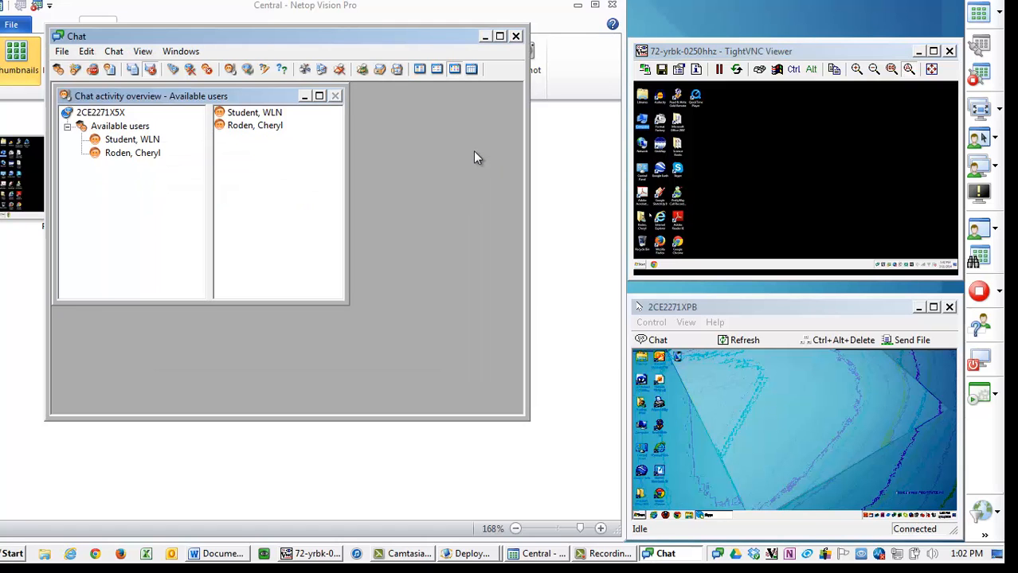
left_click(516, 36)
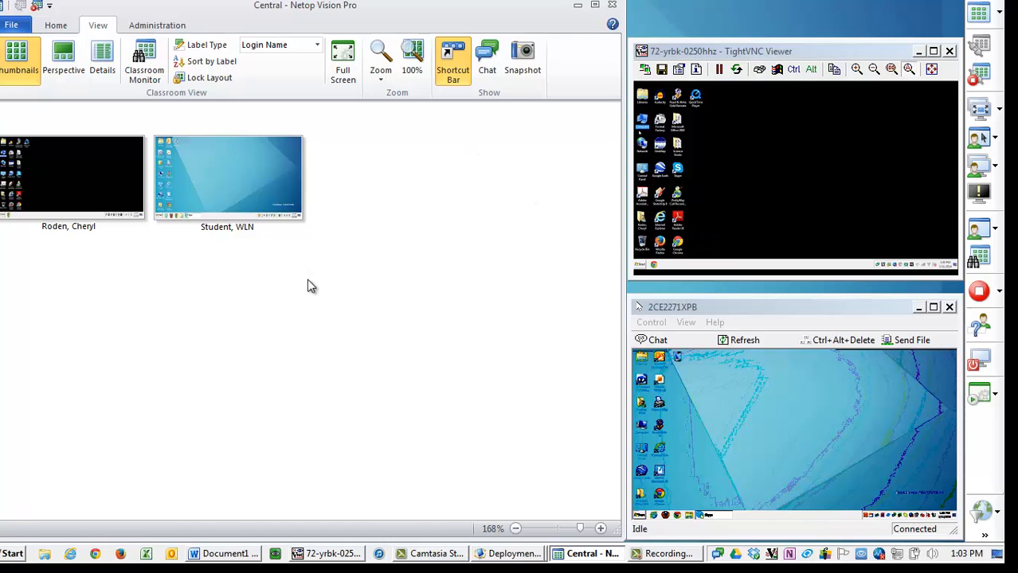
- Select all student computers and lock their web access
left_click_drag(407, 318, 2, 90)
left_click(59, 25)
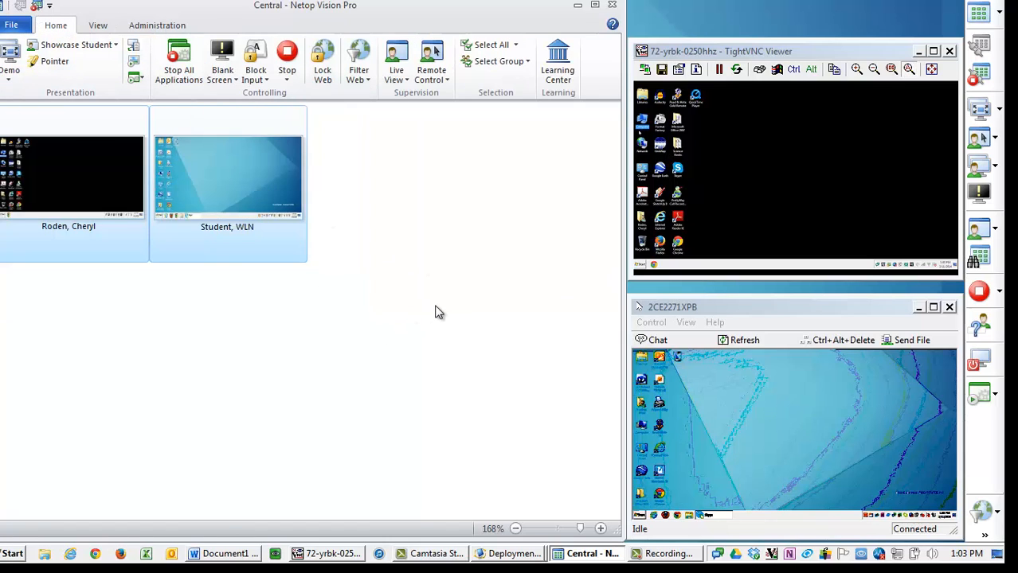
left_click(323, 65)
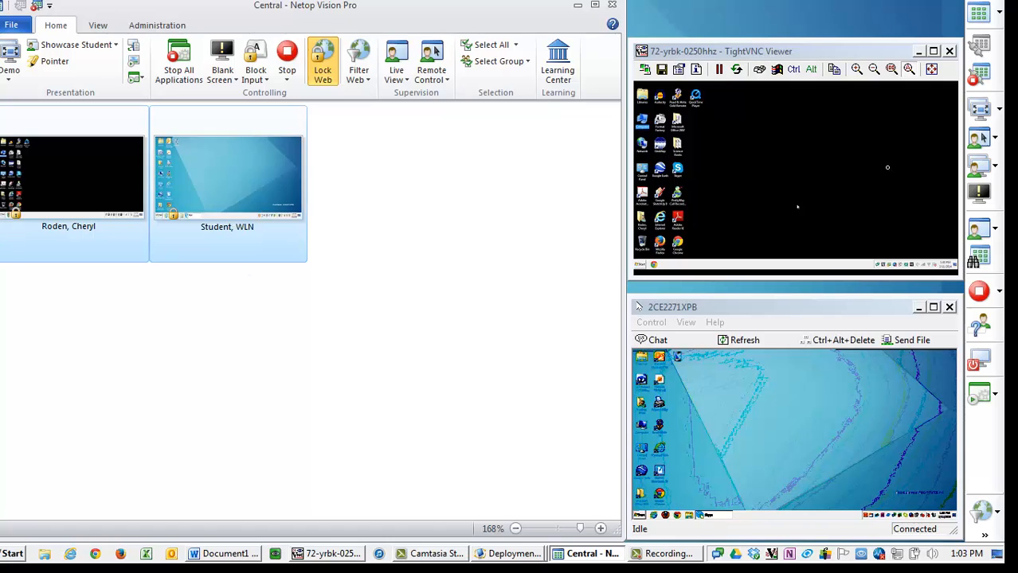
- On the student computer, open Internet Explorer and try to browse to goog
double_click(660, 220)
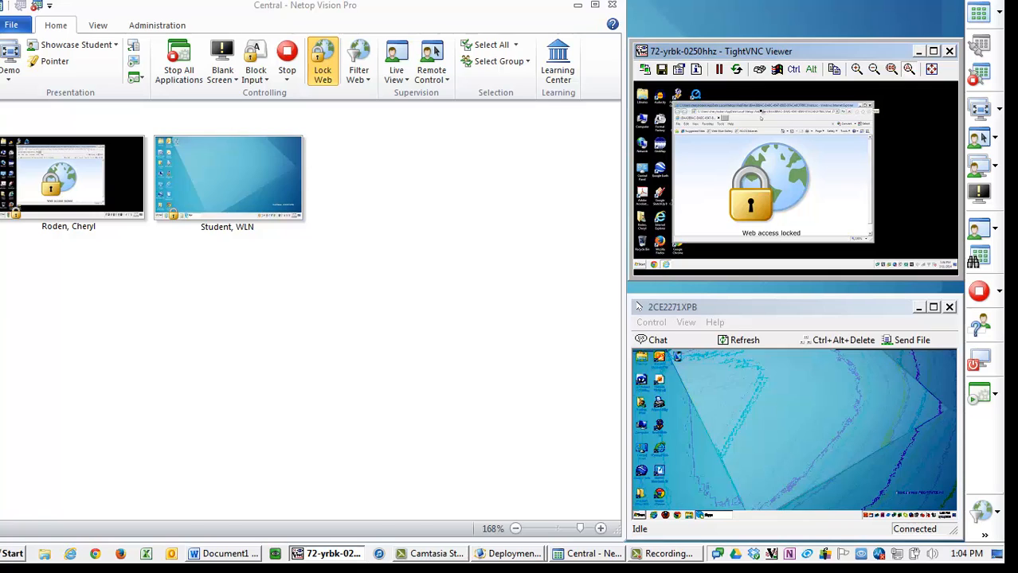
left_click(764, 111)
type("goog")
key("Return")
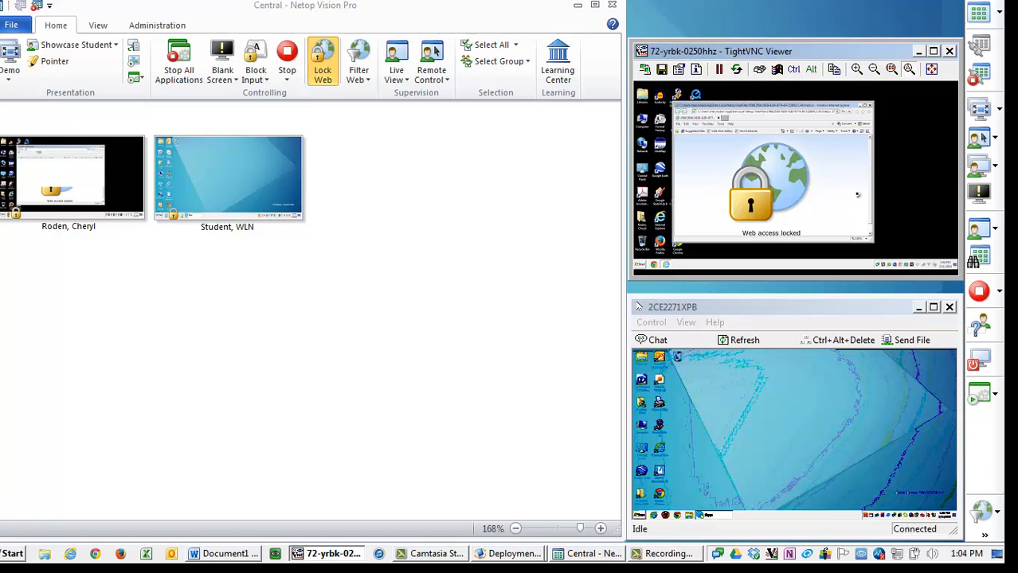
- Select the first student's computer and load google.com in the student's browser
left_click(70, 125)
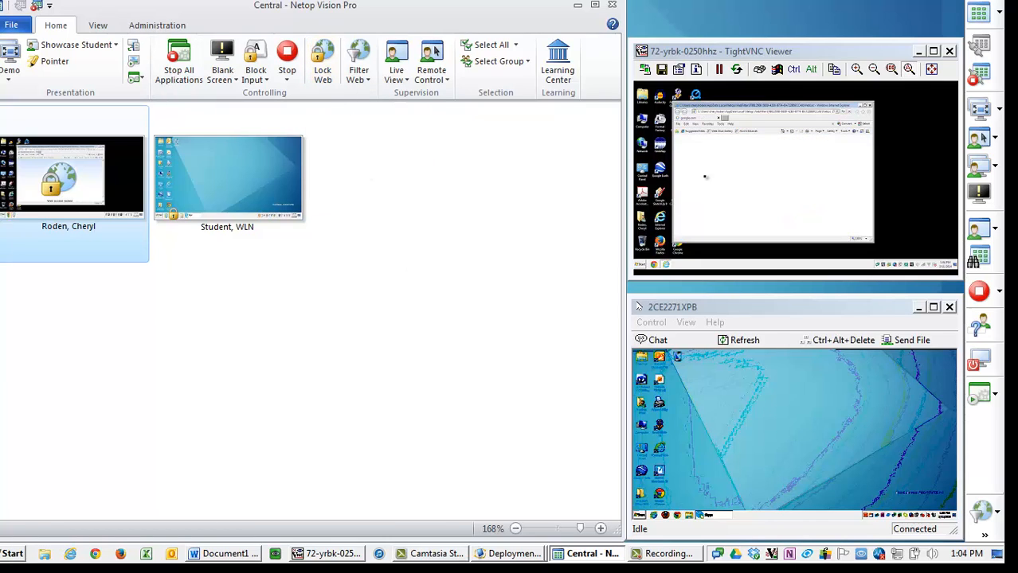
left_click(742, 113)
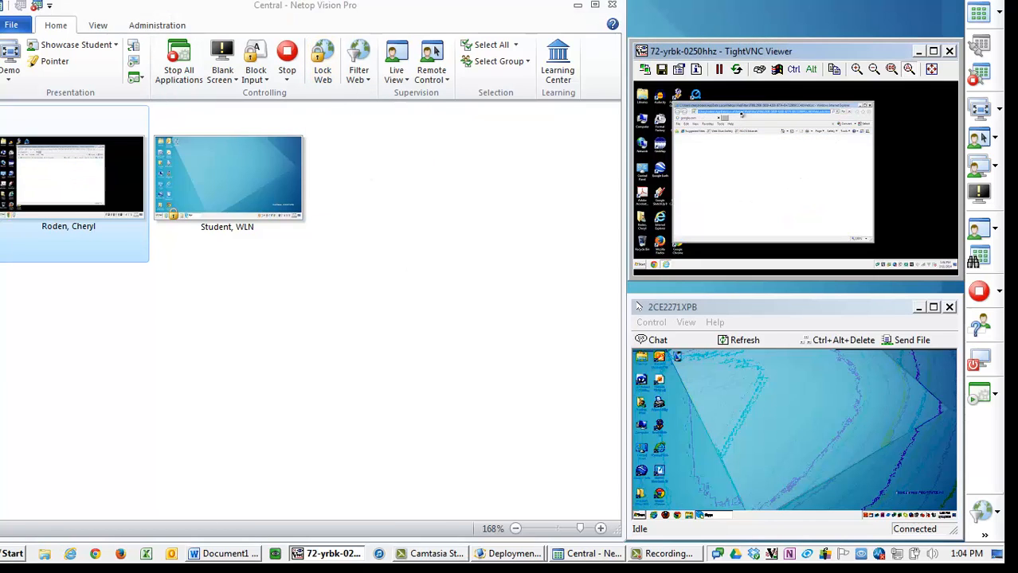
type("google.com")
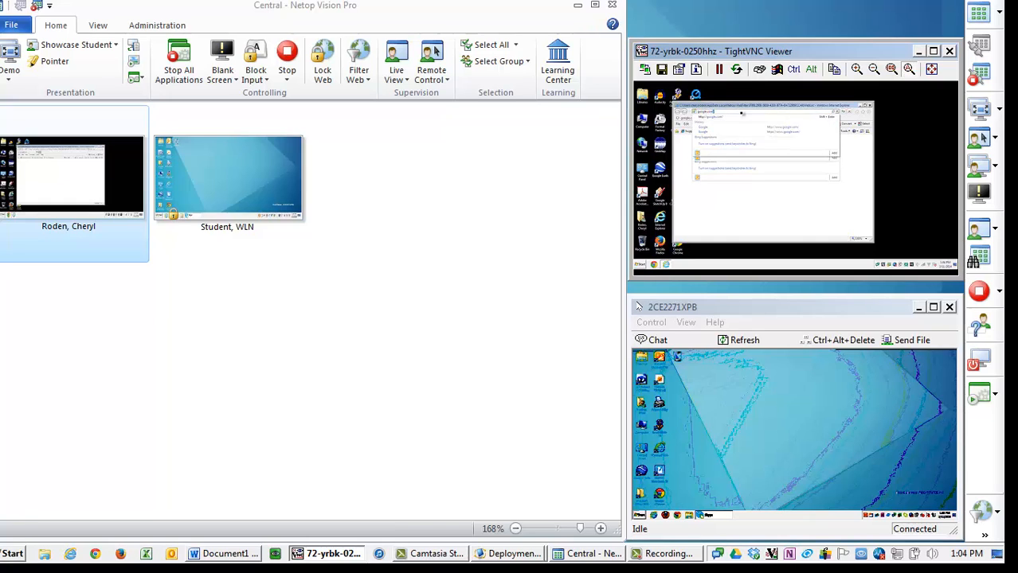
key("Return")
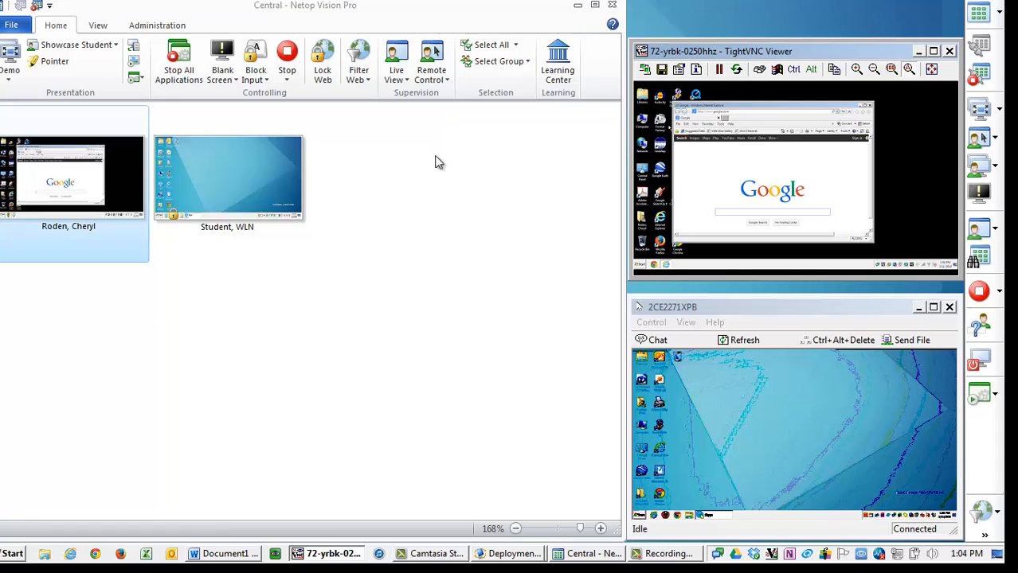
- Apply the Resource List web filter to the selected student
left_click(368, 80)
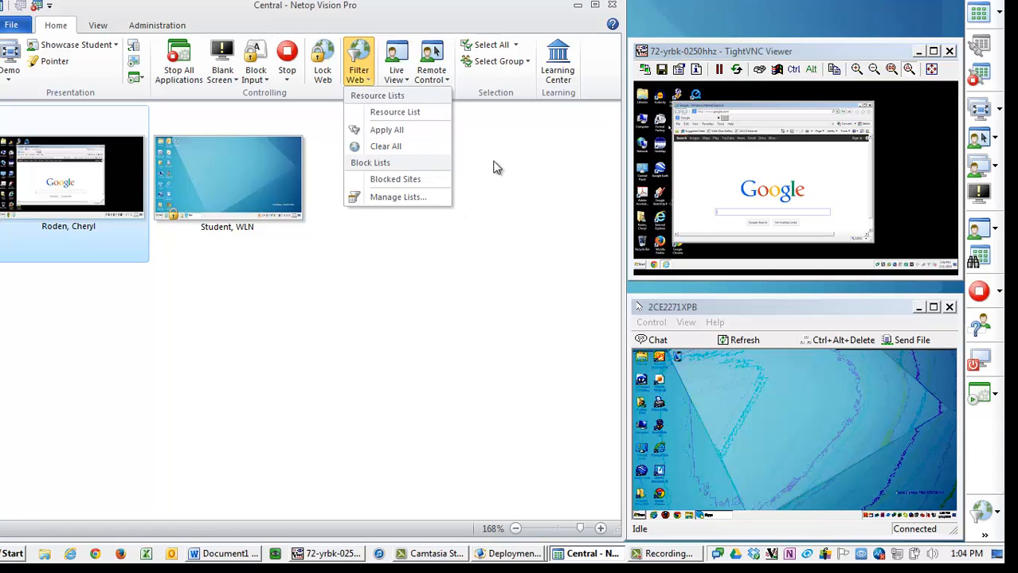
left_click(424, 116)
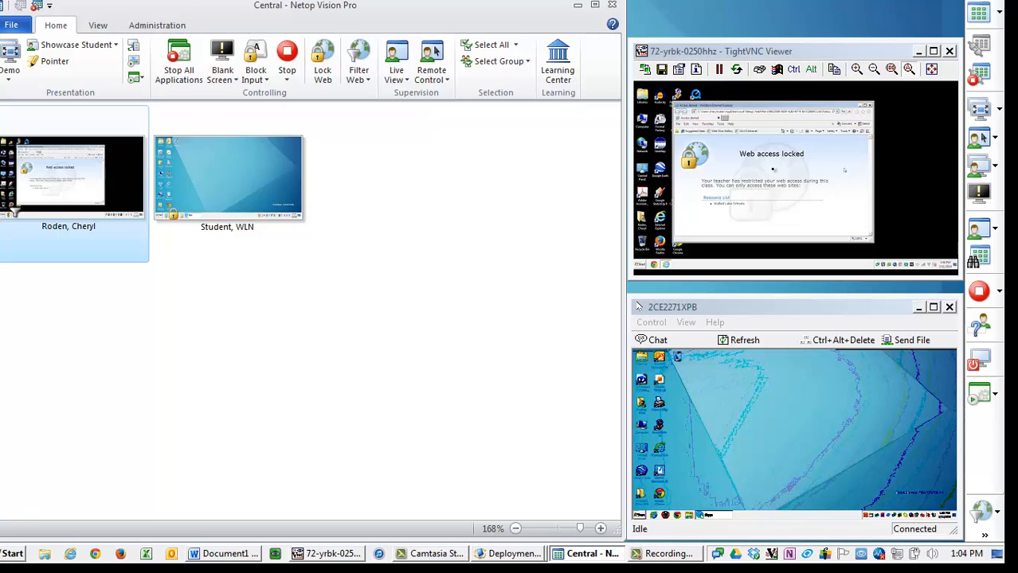
- On the student computer, open the allowed Walled Lake site from the resource list and follow a link on it
left_click(732, 206)
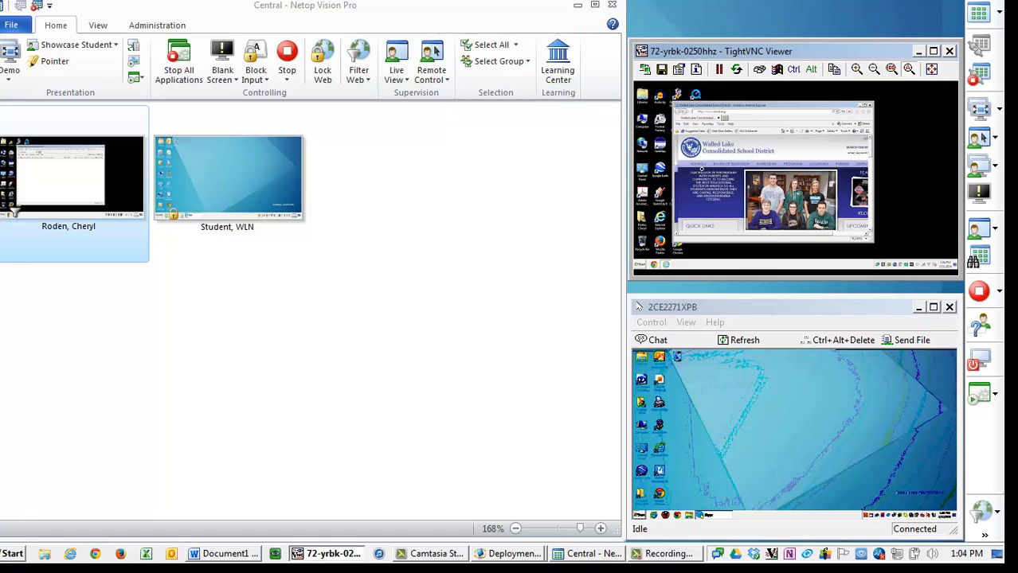
mouse_move(697, 166)
left_click(700, 205)
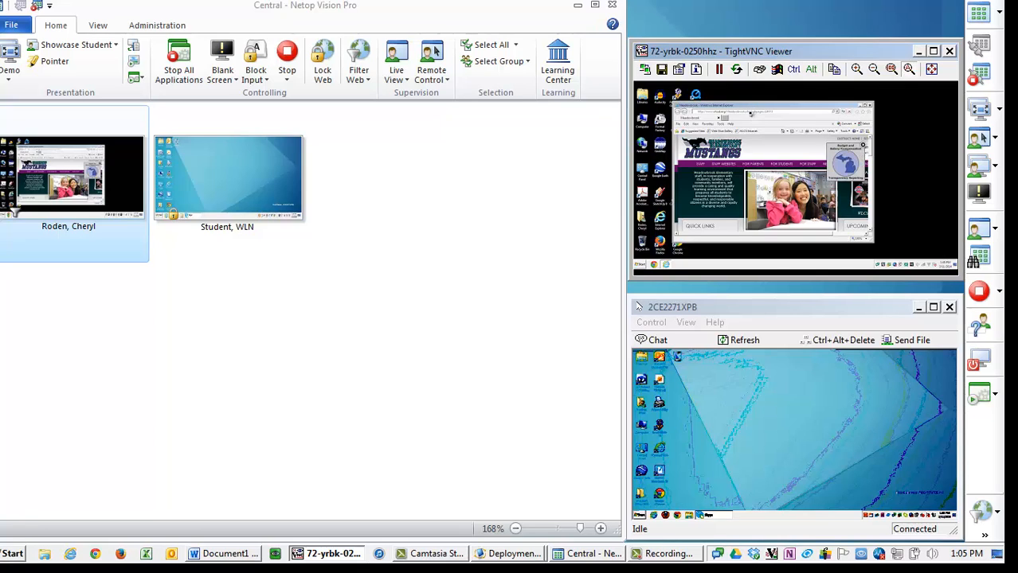
- Try to browse to YouTube from the student browser's address bar
left_click(750, 112)
type("you")
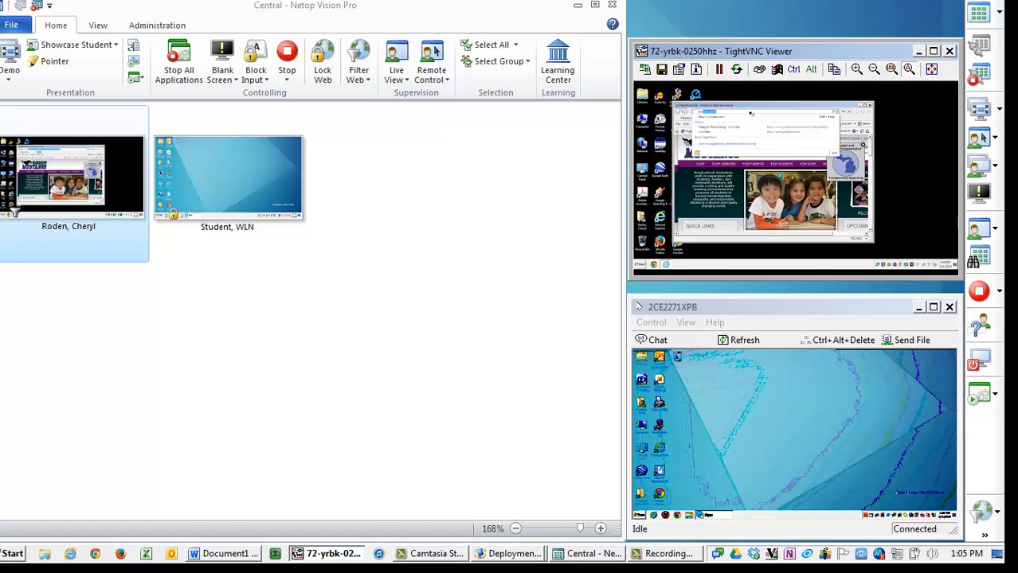
key("Return")
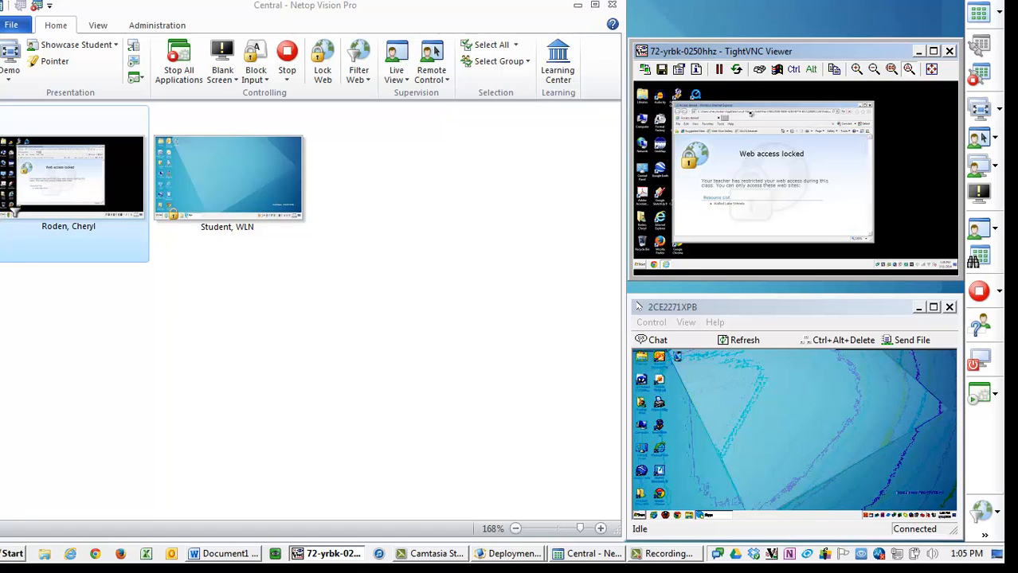
- Turn off the Resource List web filter from the web filtering options
left_click(356, 79)
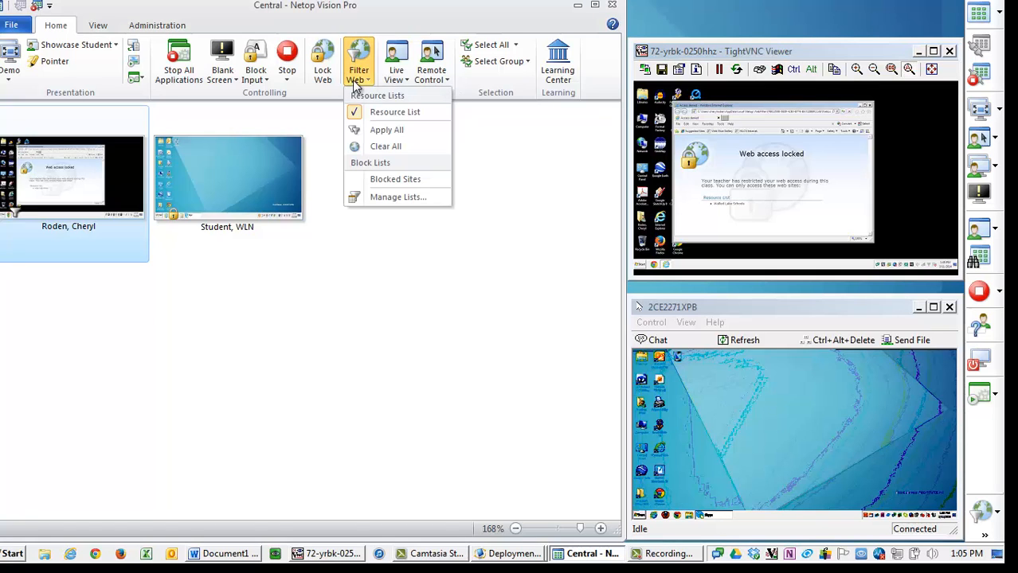
left_click(378, 90)
left_click(368, 80)
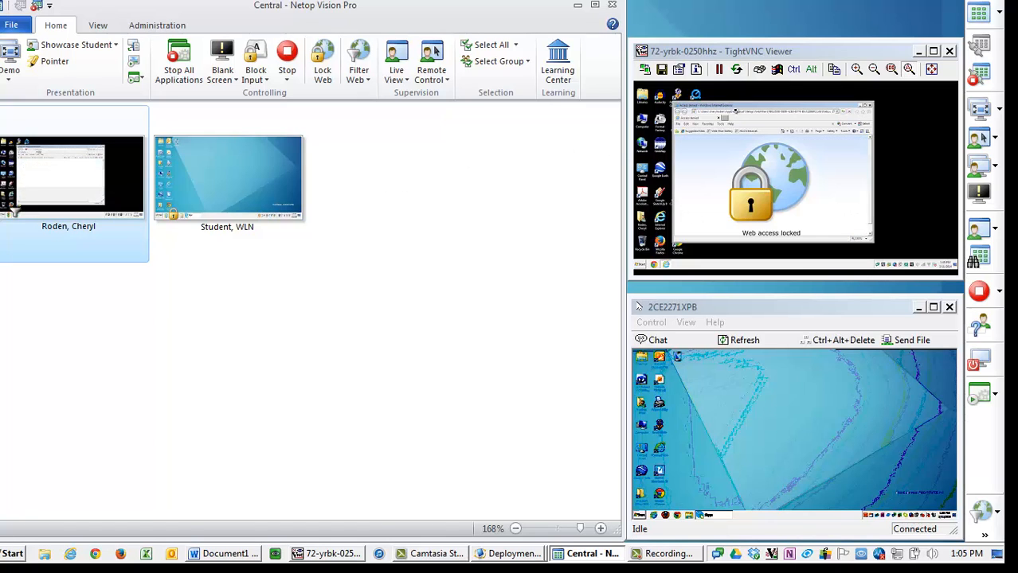
- Browse to google.com on the student computer
left_click(735, 111)
type("google.com")
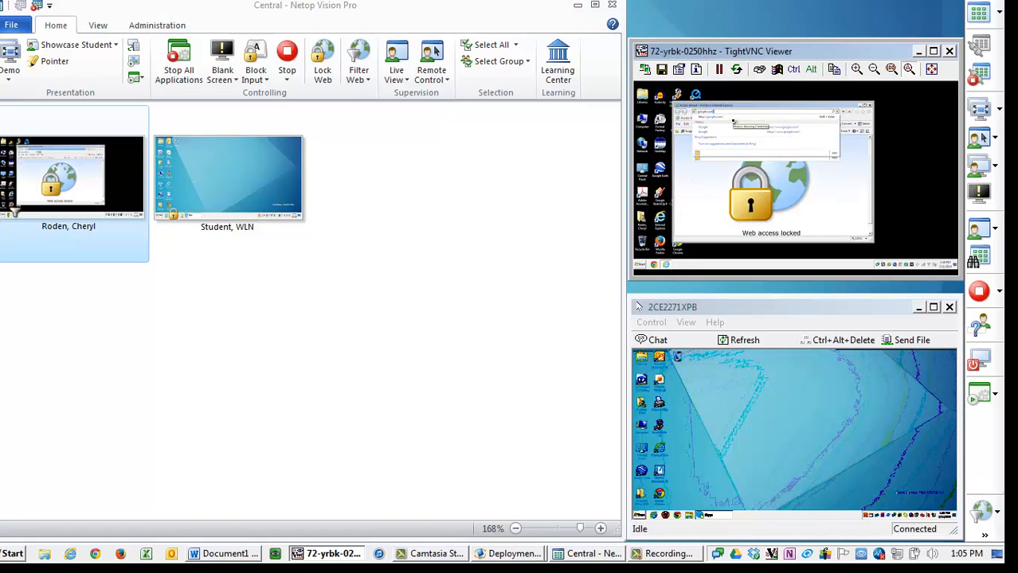
key("Return")
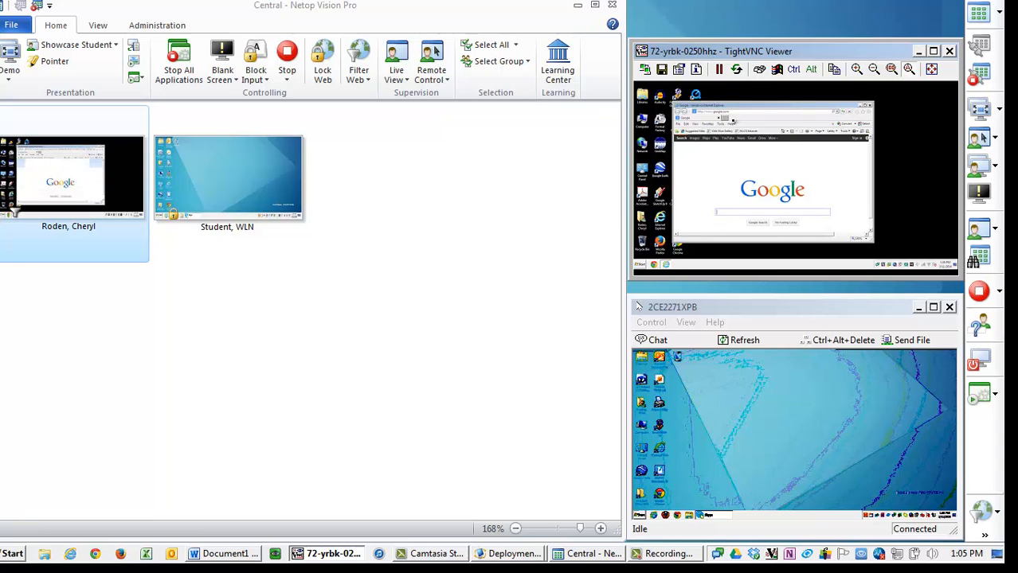
- Try to browse to youtube on the student computer
left_click(743, 112)
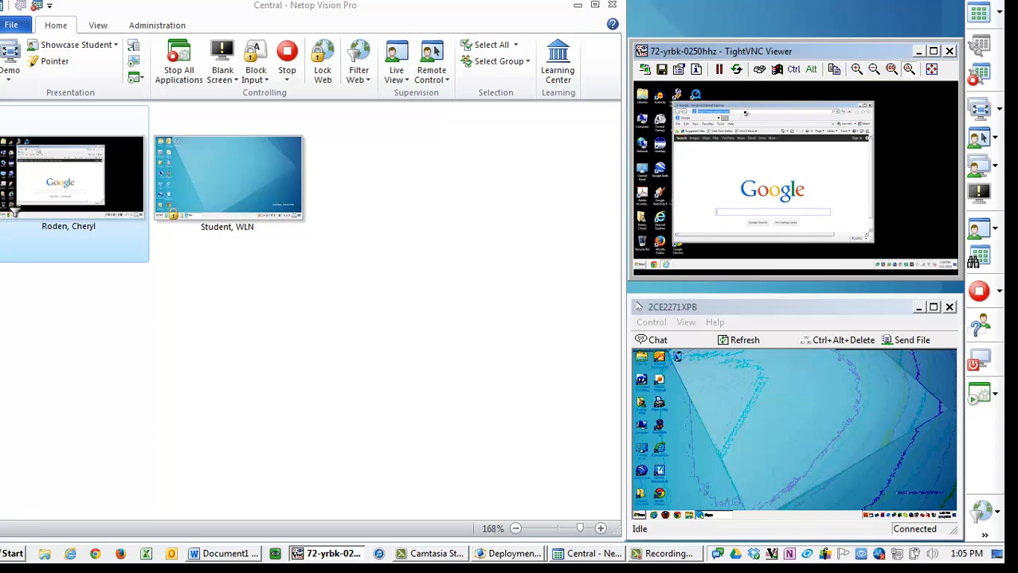
type("youtube")
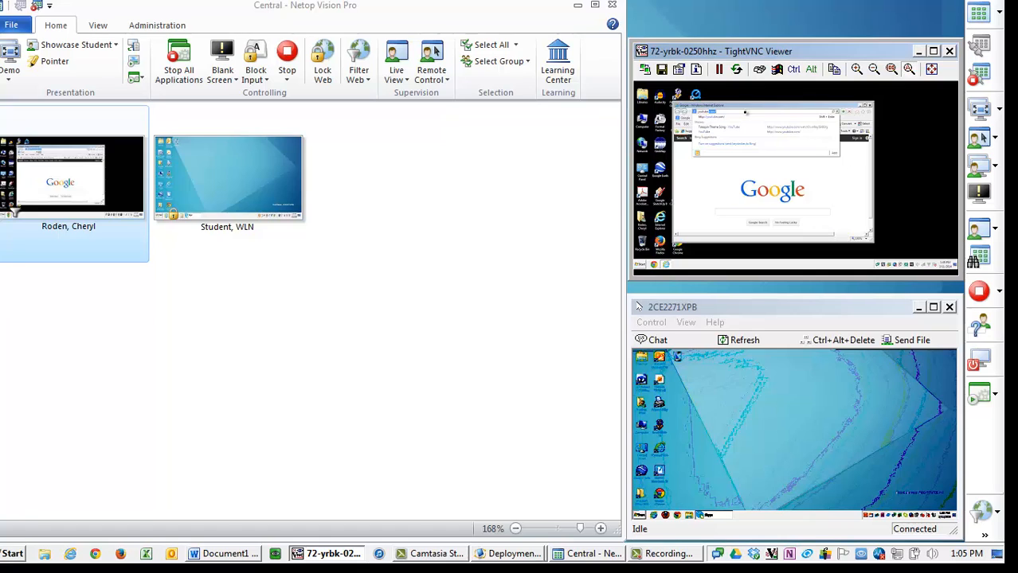
key("Return")
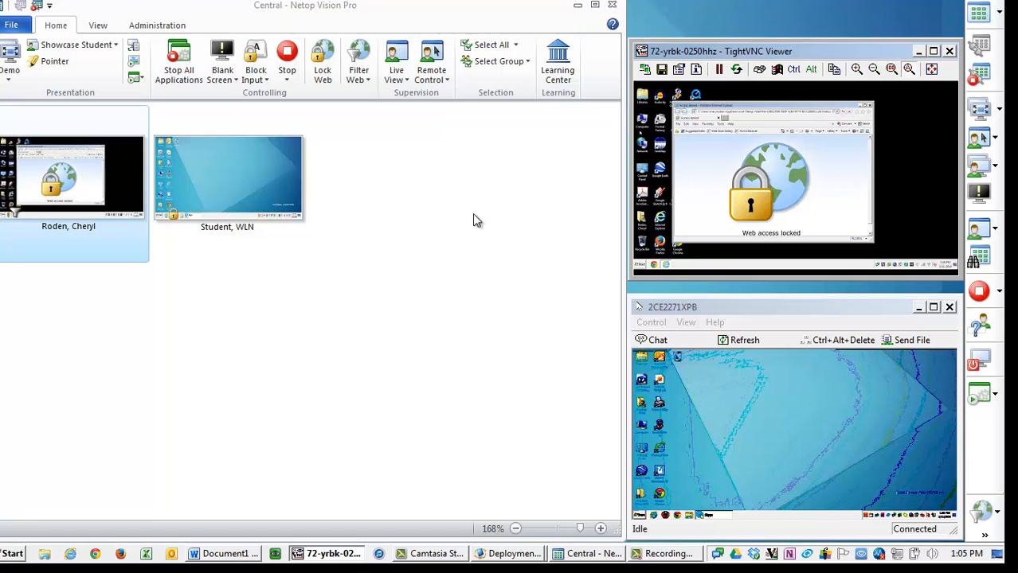
- Toggle the Blocked Sites web filter and select the second student's computer
left_click(293, 52)
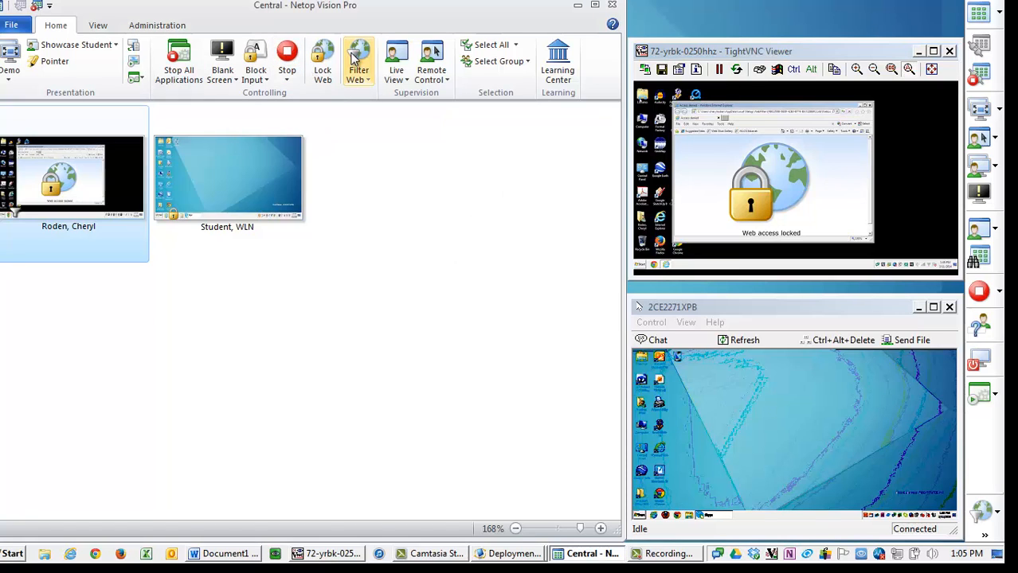
left_click(358, 76)
left_click(374, 178)
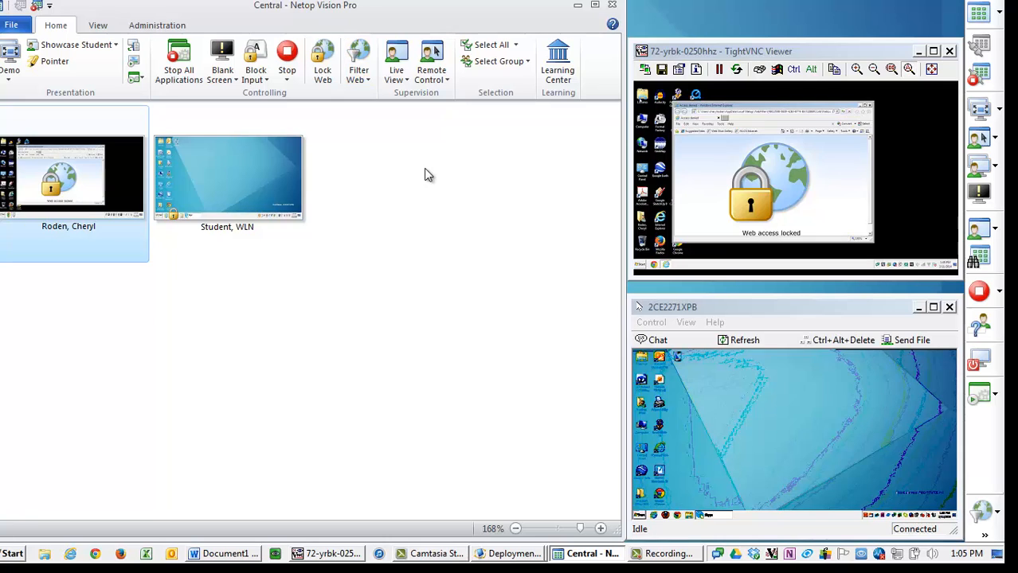
left_click(254, 225)
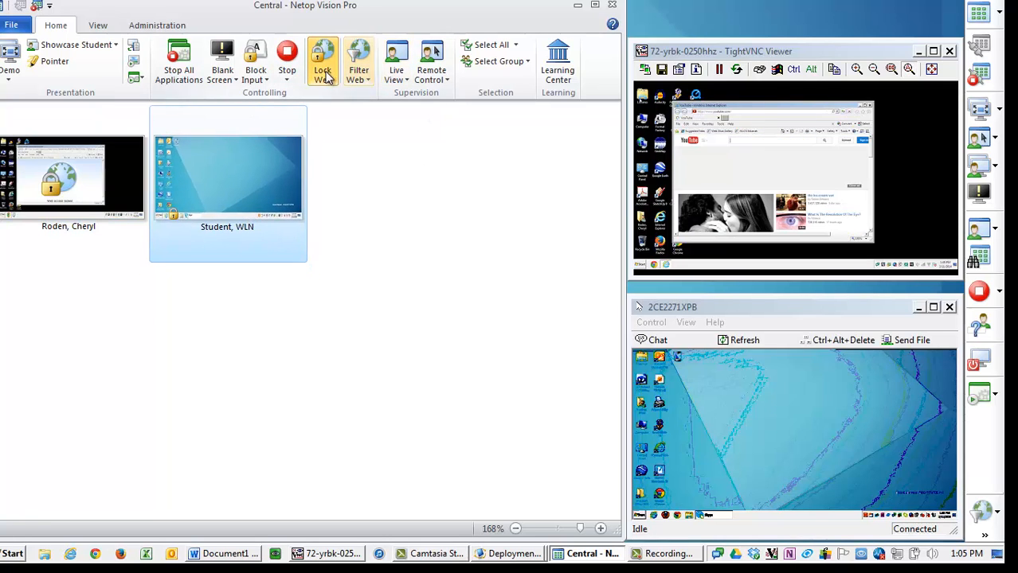
left_click(393, 245)
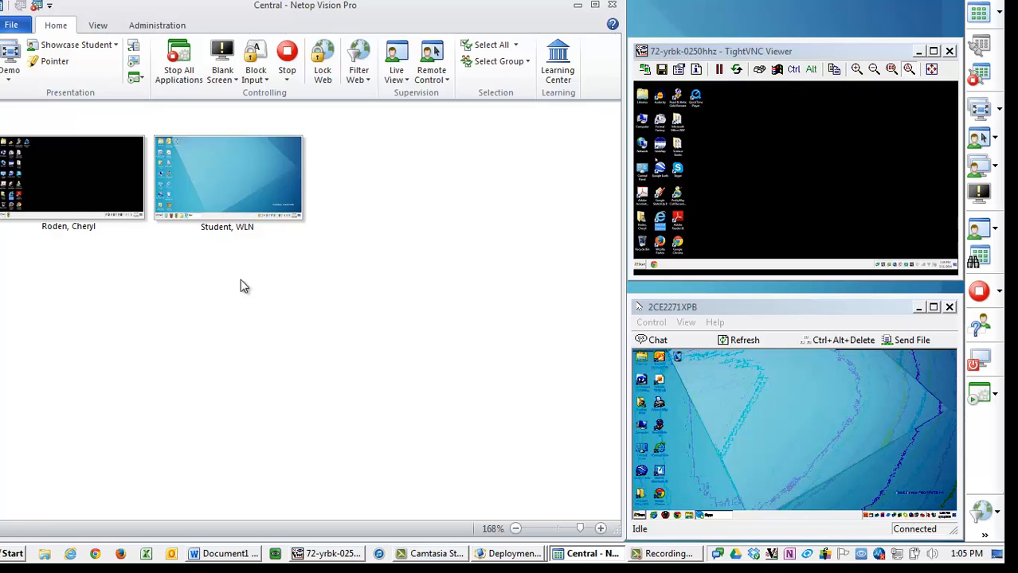
- Log off the first student's computer, forcing applications to exit
left_click(56, 196)
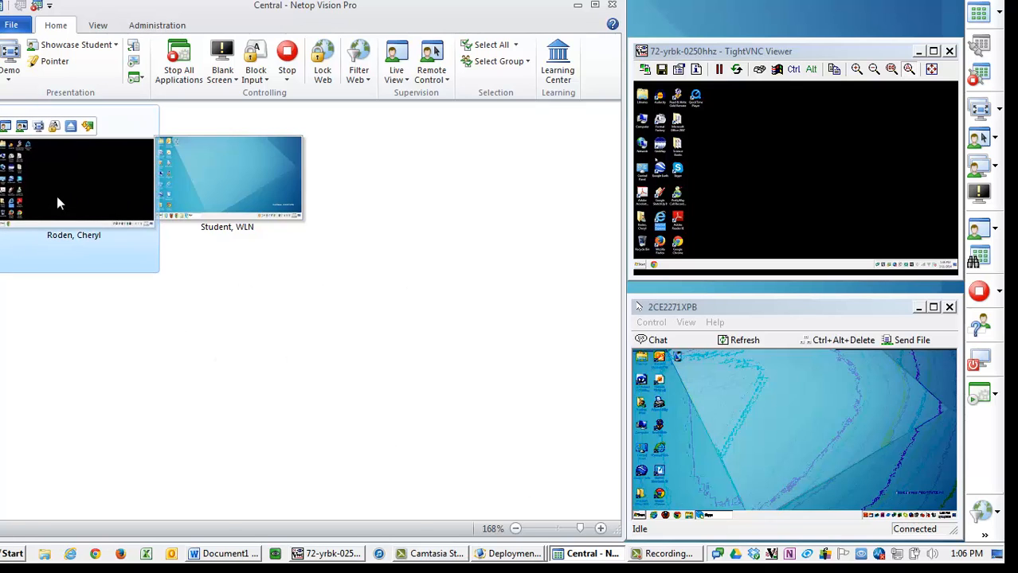
left_click(166, 27)
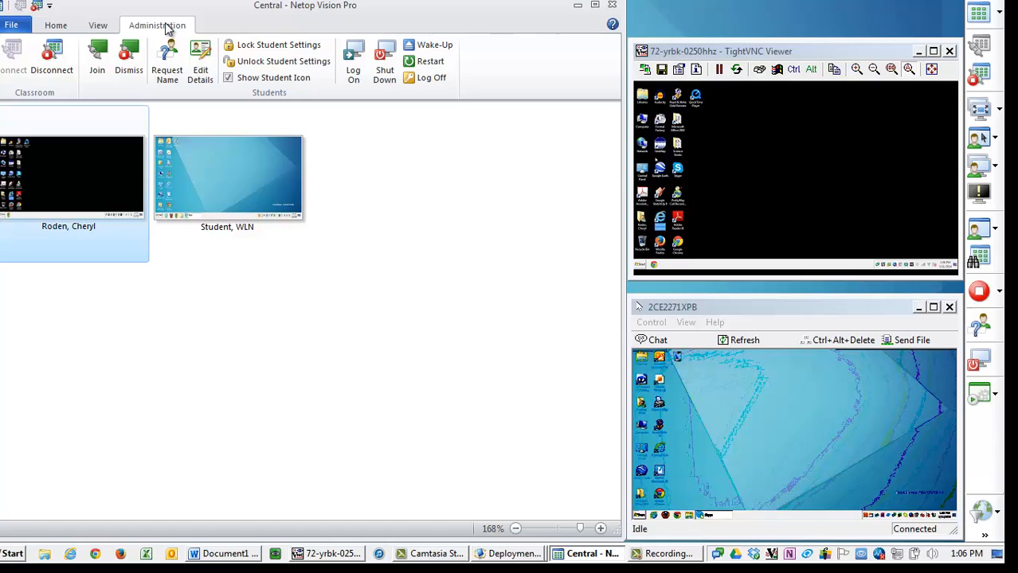
left_click(428, 77)
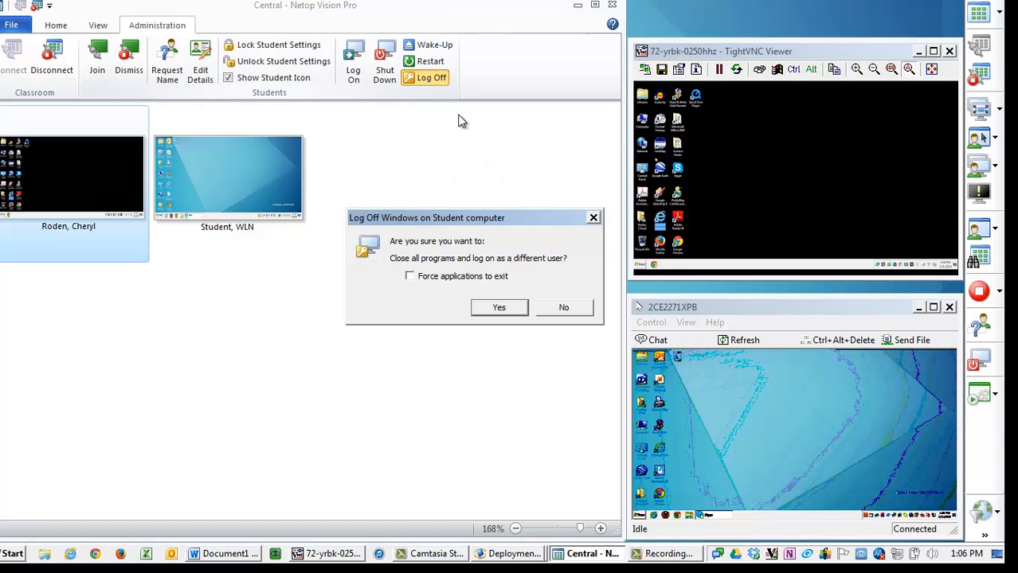
left_click(468, 279)
left_click(494, 311)
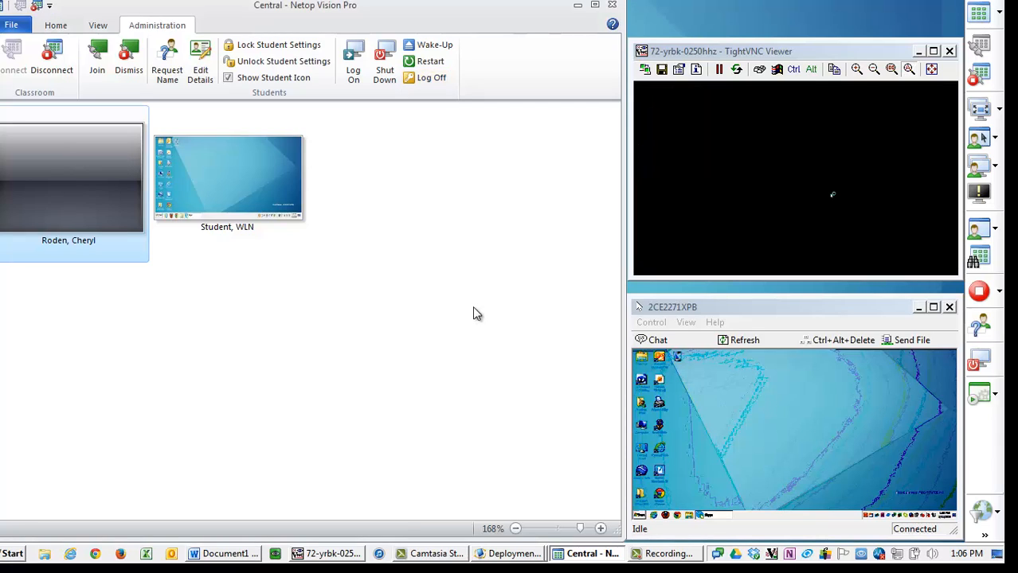
- Open remote control of the first student's computer, log back in with the account password, and close the window
mouse_move(88, 183)
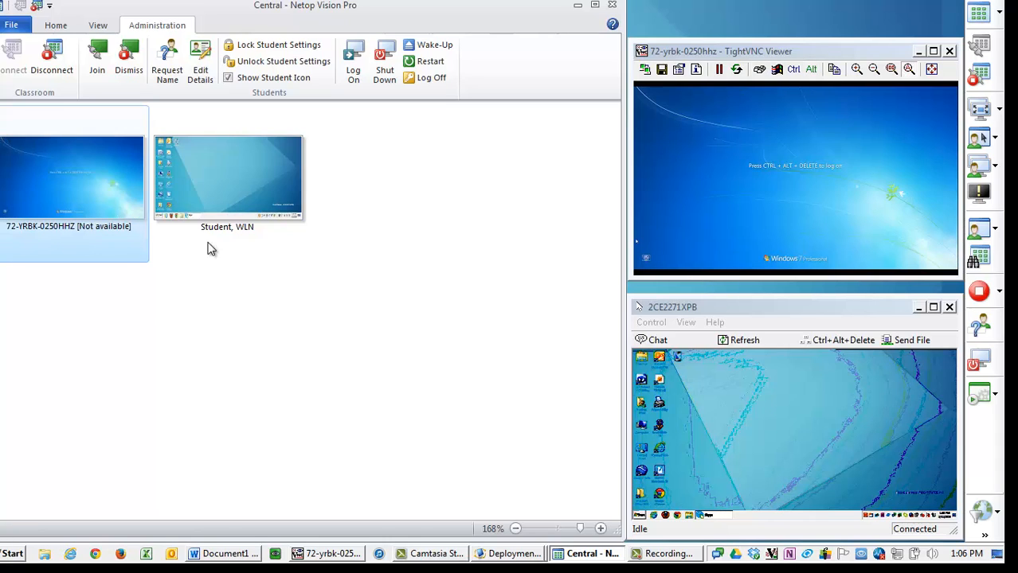
mouse_move(65, 199)
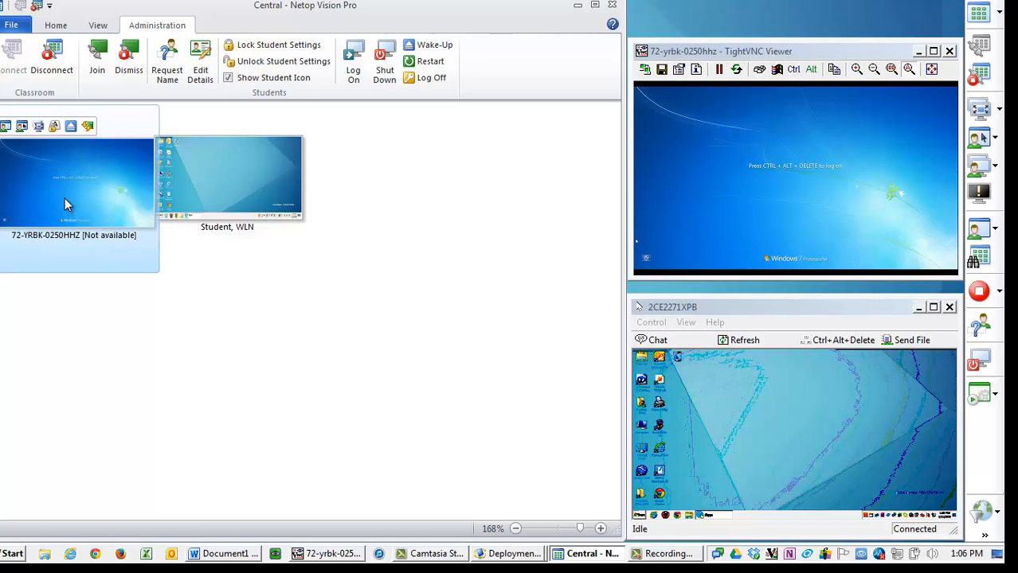
double_click(64, 203)
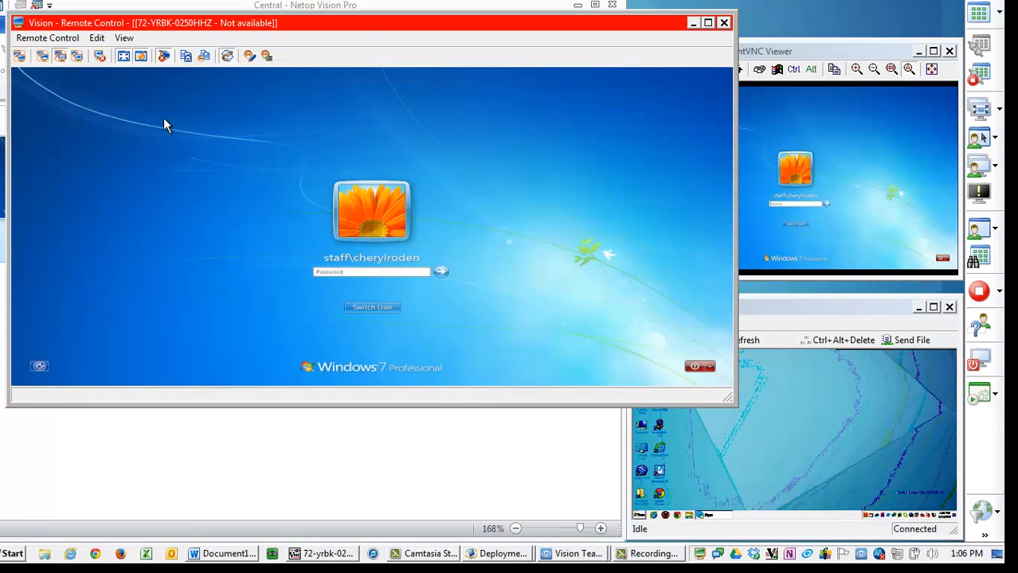
type("****")
key("Return")
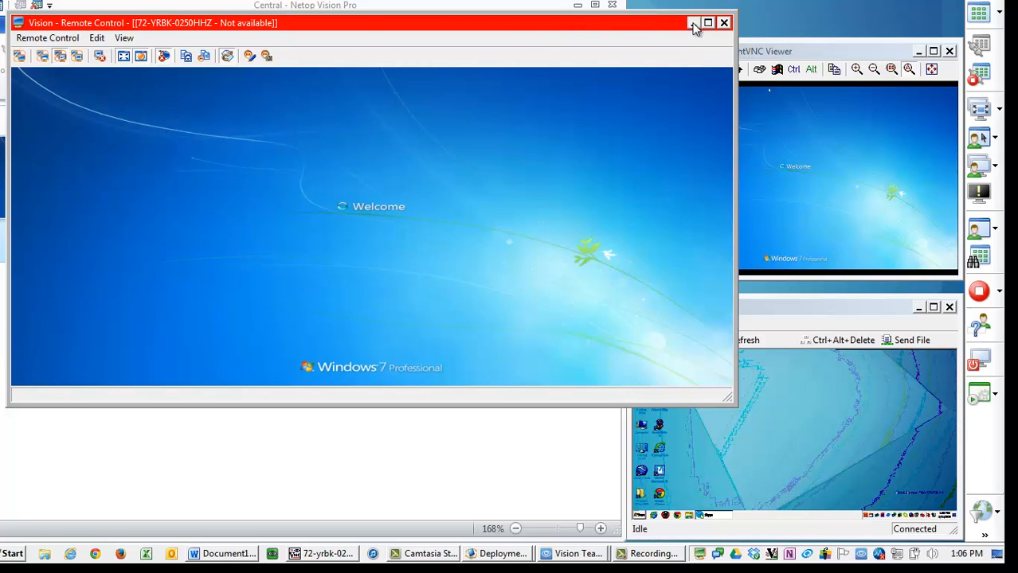
left_click(724, 22)
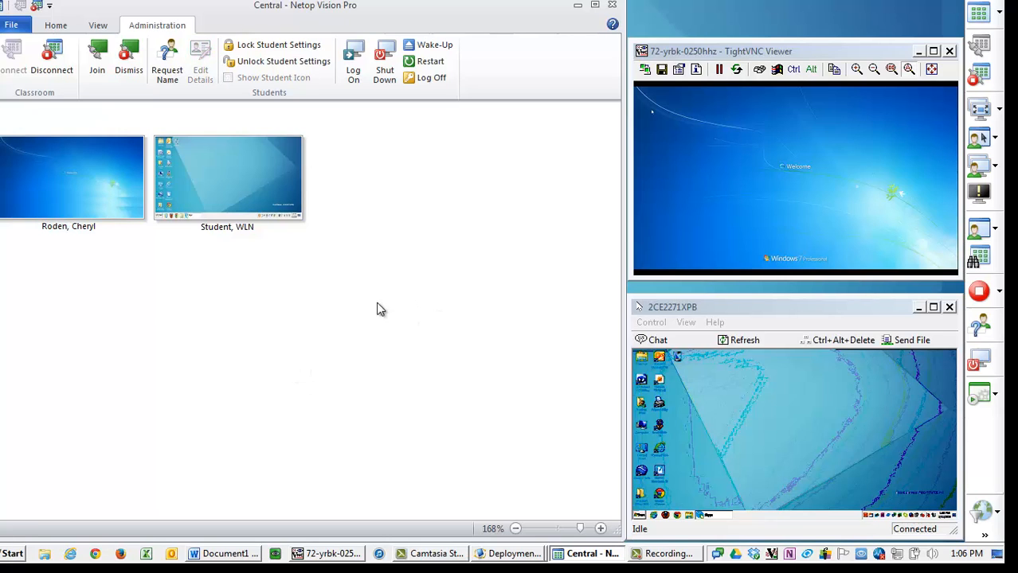
left_click_drag(395, 295, 219, 406)
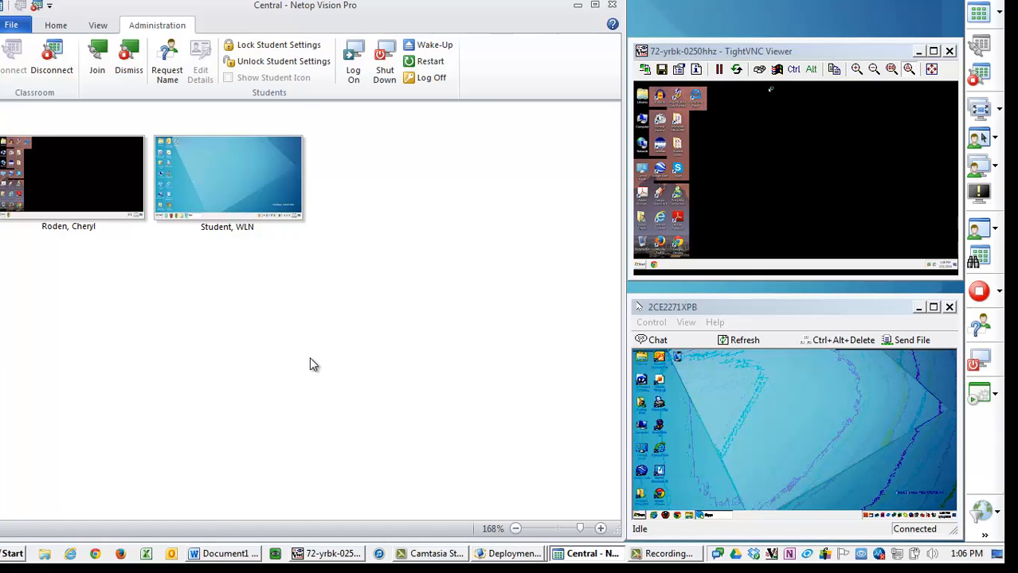
left_click_drag(481, 321, 2, 107)
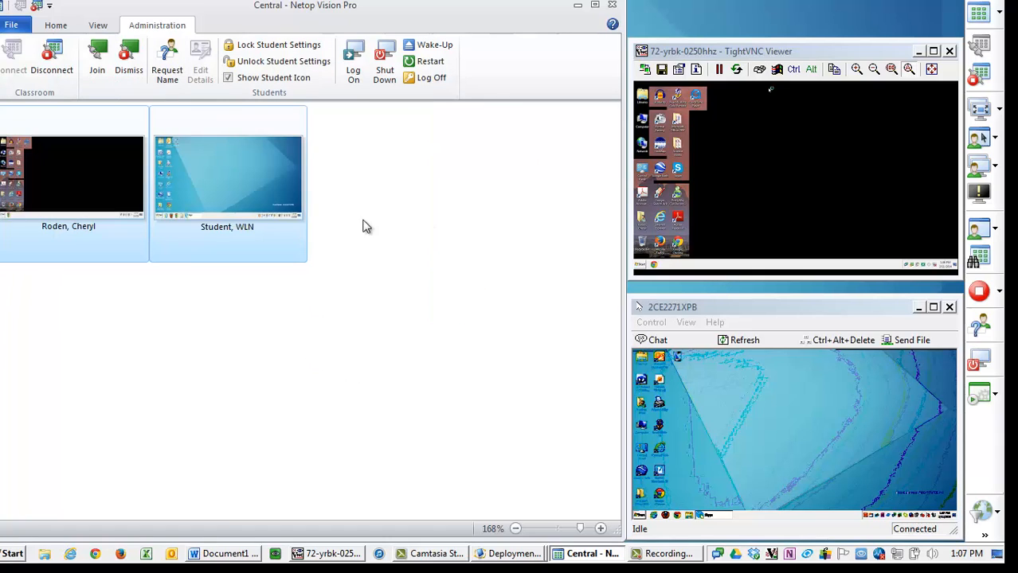
left_click_drag(442, 342, 2, 107)
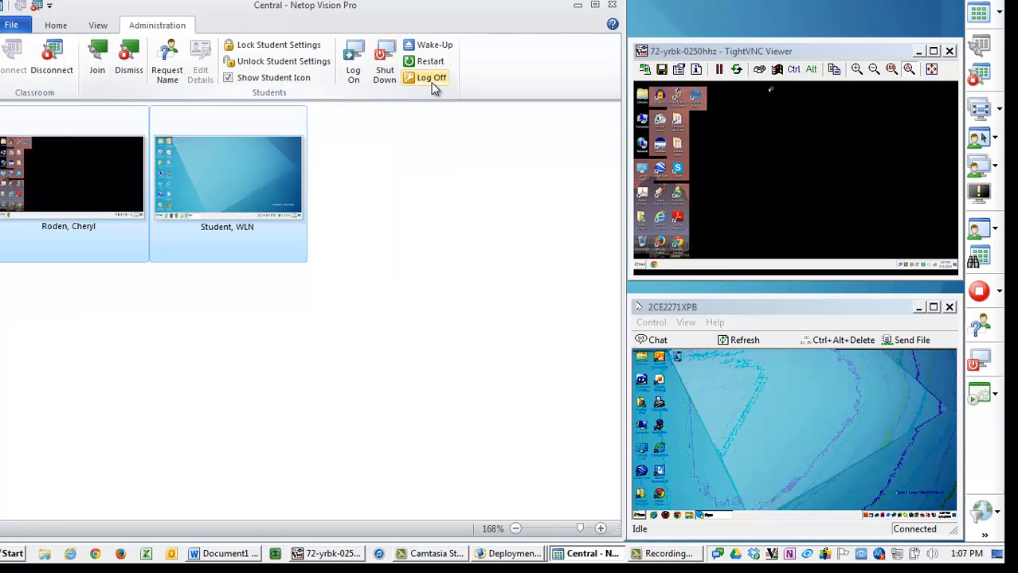
left_click(412, 249)
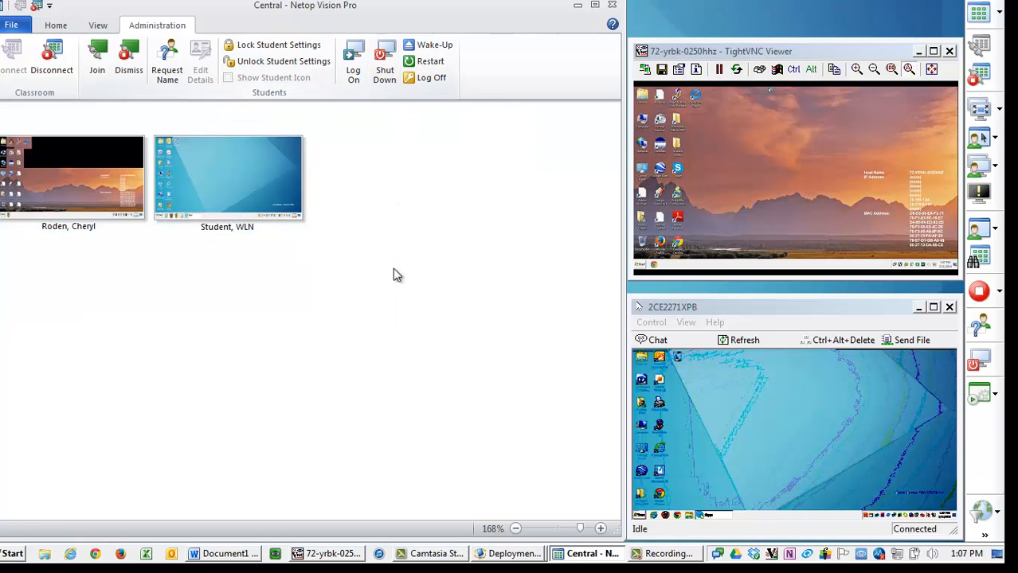
left_click_drag(394, 335, 1, 107)
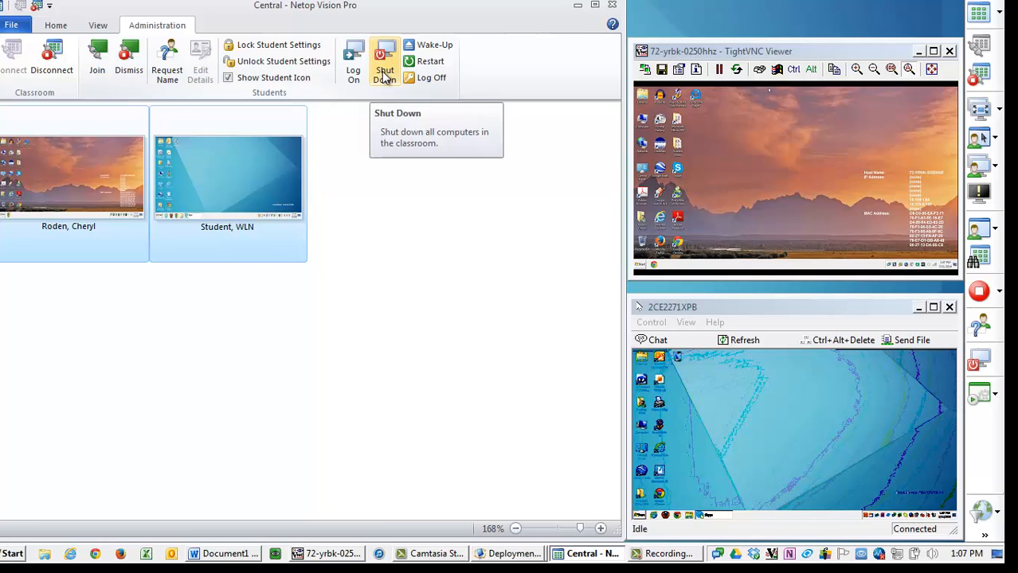
left_click(441, 351)
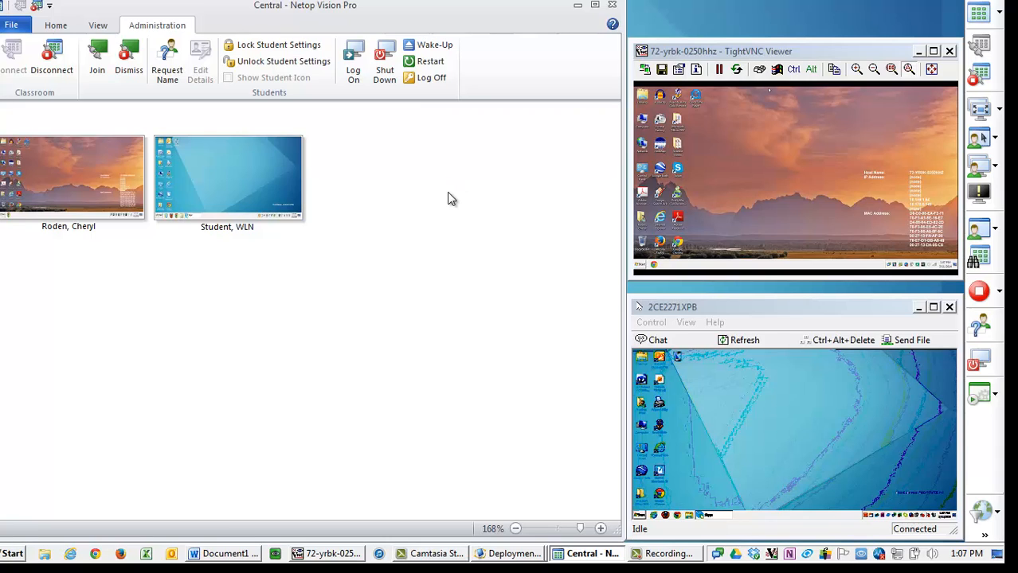
- Select both student computers and shut them down, forcing applications to exit
left_click_drag(398, 263, 383, 122)
left_click(384, 80)
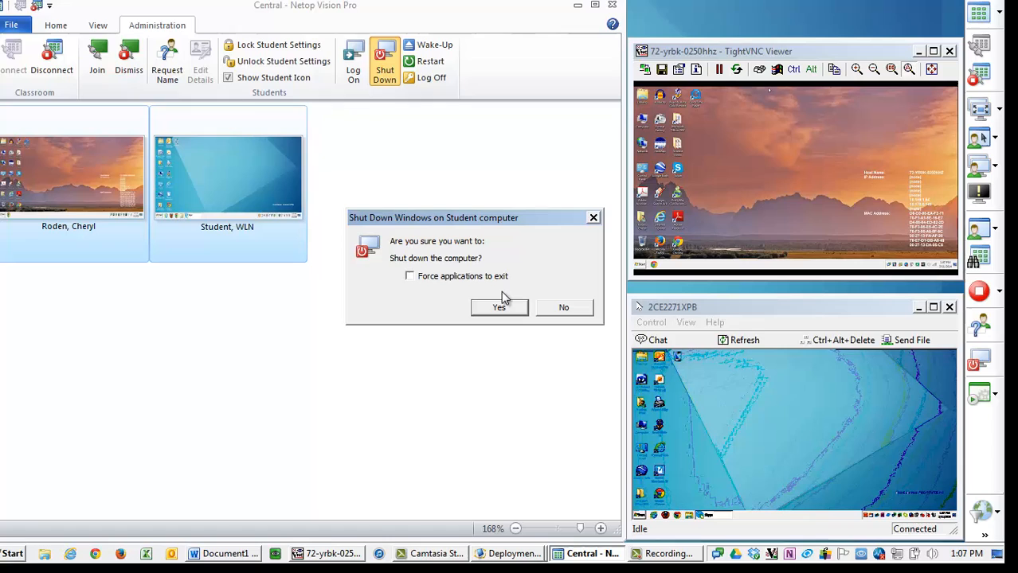
left_click(450, 275)
left_click(495, 308)
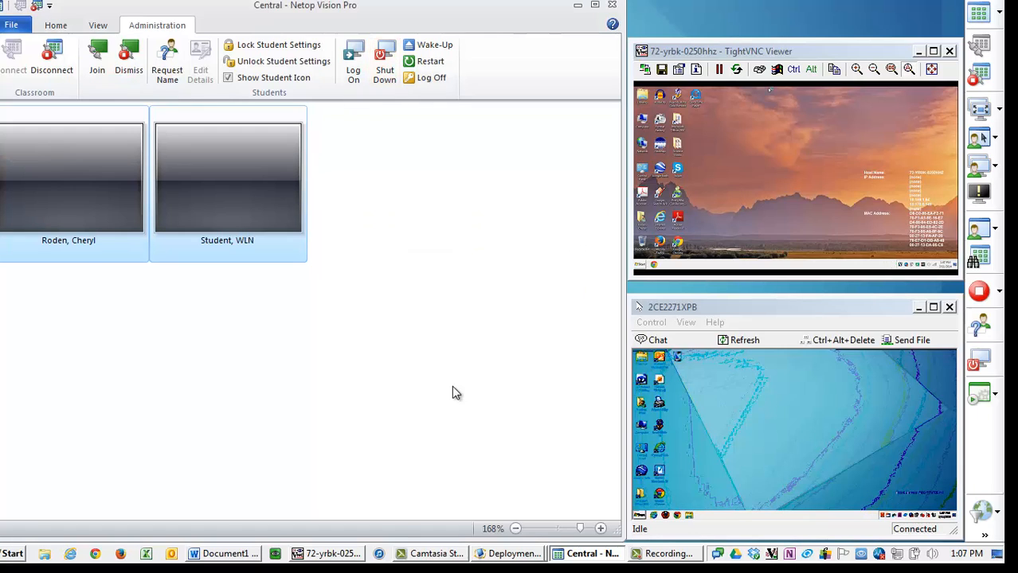